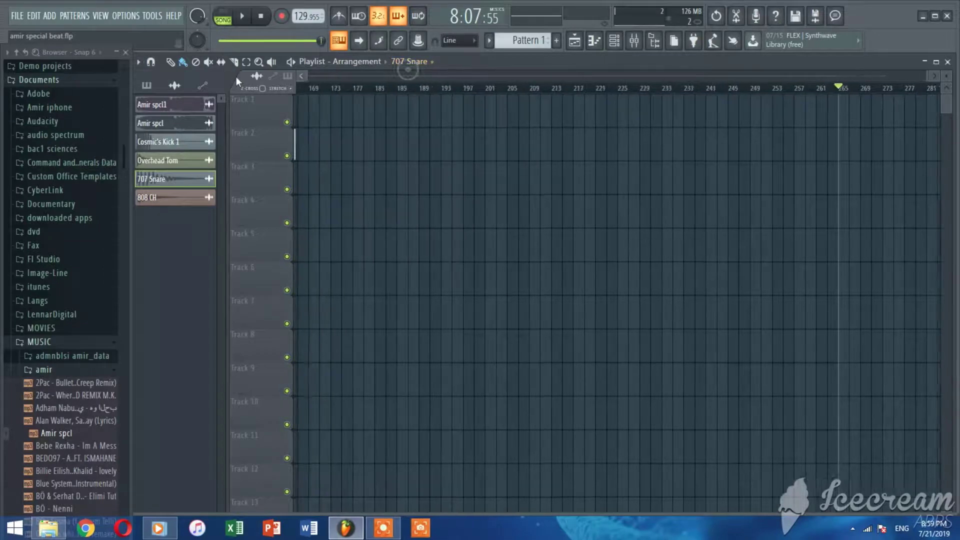
Listen to the Track 1 audio from the start of the arrangement, skipping ahead to about bar 29.
{"action": "left_click", "coordinate": [302, 75]}
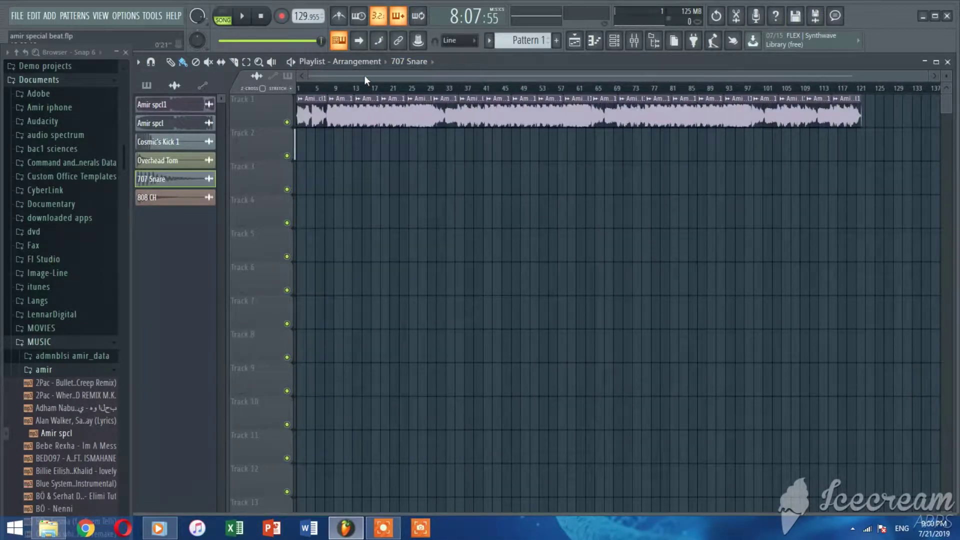
{"action": "scroll", "coordinate": [310, 90], "scroll_direction": "up", "scroll_amount": 3}
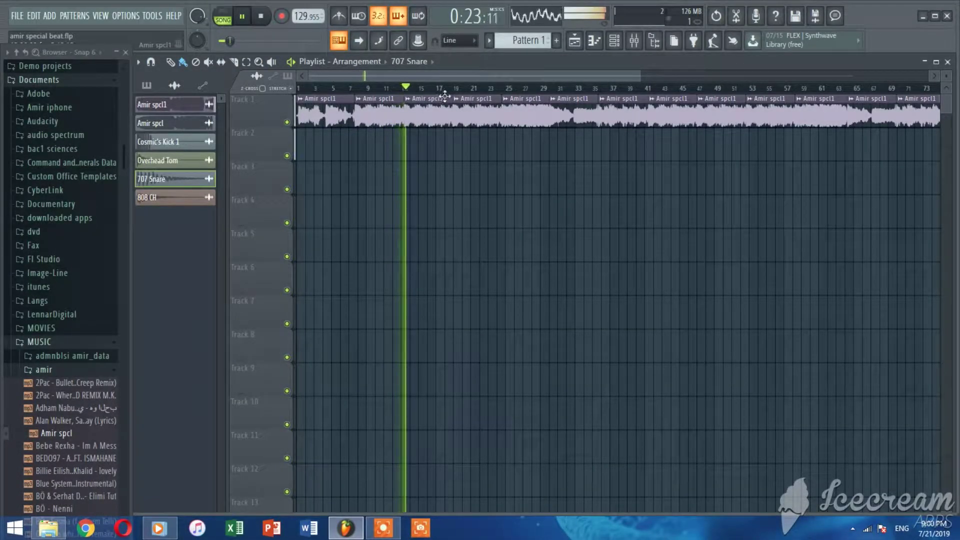
{"action": "left_click", "coordinate": [540, 89]}
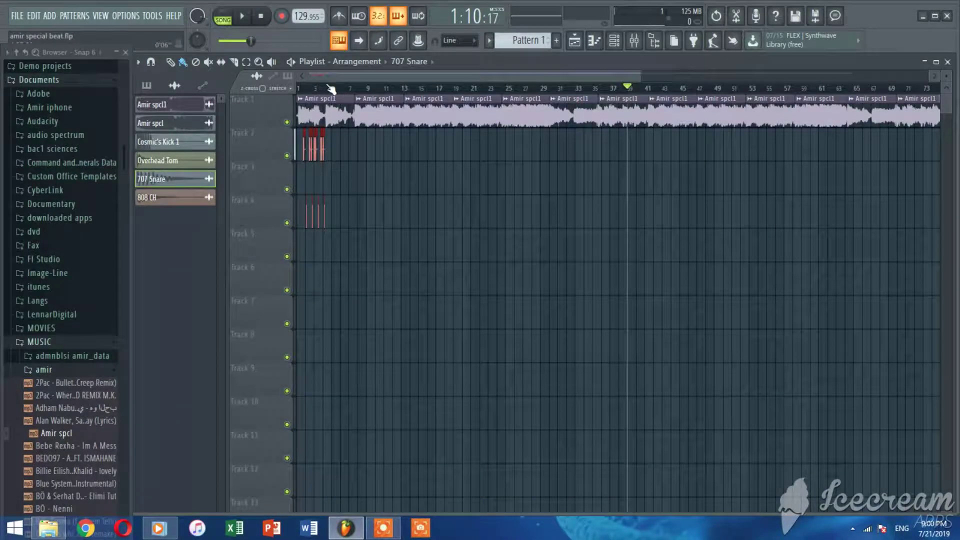
Place the selected kick and snare pattern on Tracks 2 and 4 where the second Track 1 clip starts, just before bar 8.
{"action": "scroll", "coordinate": [328, 87], "scroll_direction": "up", "scroll_amount": 3}
{"action": "left_click_drag", "start_coordinate": [364, 74], "coordinate": [299, 85]}
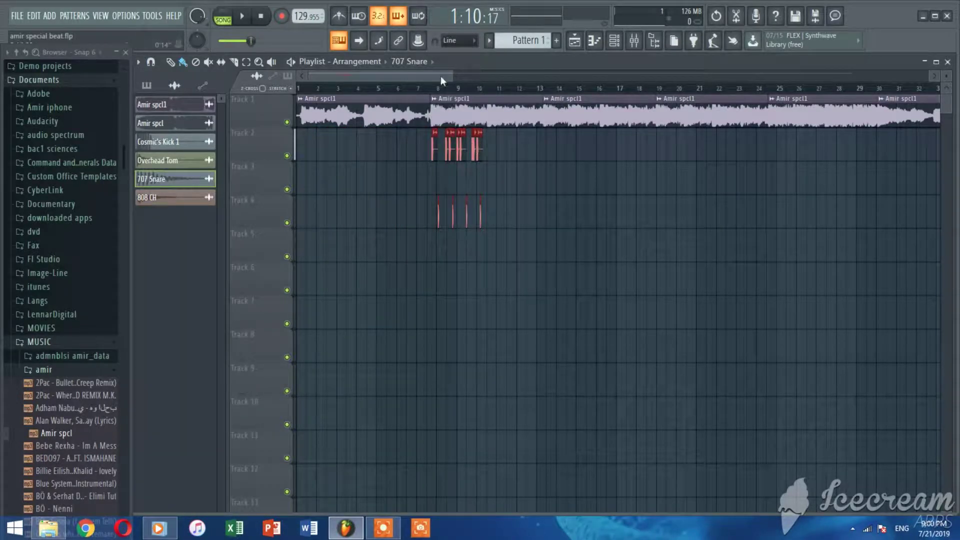
{"action": "scroll", "coordinate": [425, 90], "scroll_direction": "up", "scroll_amount": 2}
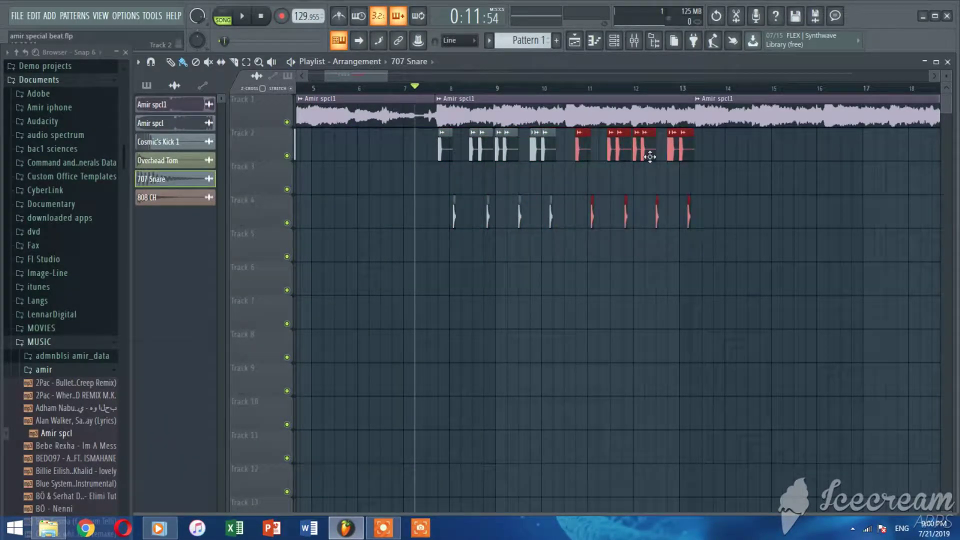
Align the second kick and snare copy at about bar 10.5, paste a third starting just after bar 13, and audition it.
{"action": "key", "text": "space"}
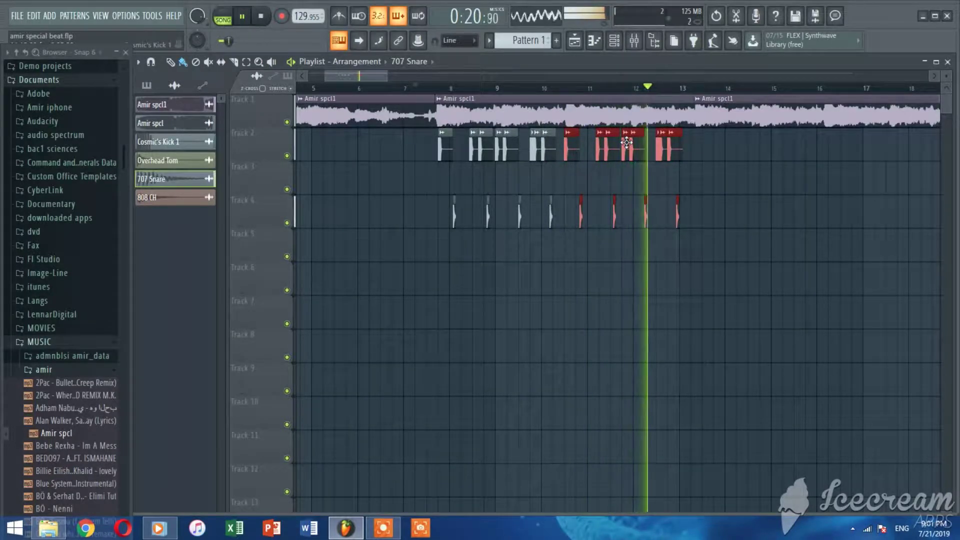
{"action": "key", "text": "ctrl+v"}
{"action": "left_click_drag", "start_coordinate": [451, 134], "coordinate": [796, 123]}
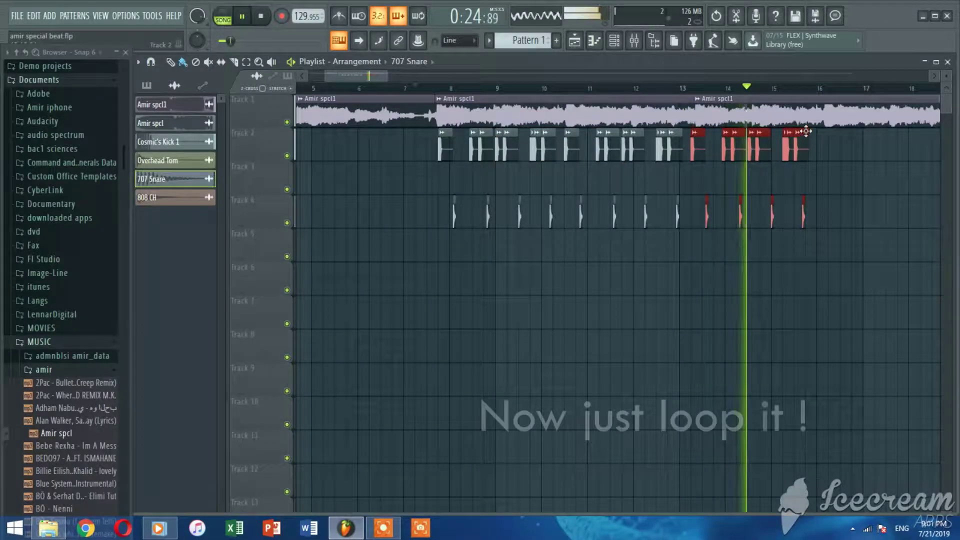
{"action": "key", "text": "space"}
{"action": "left_click", "coordinate": [676, 88]}
{"action": "key", "text": "space"}
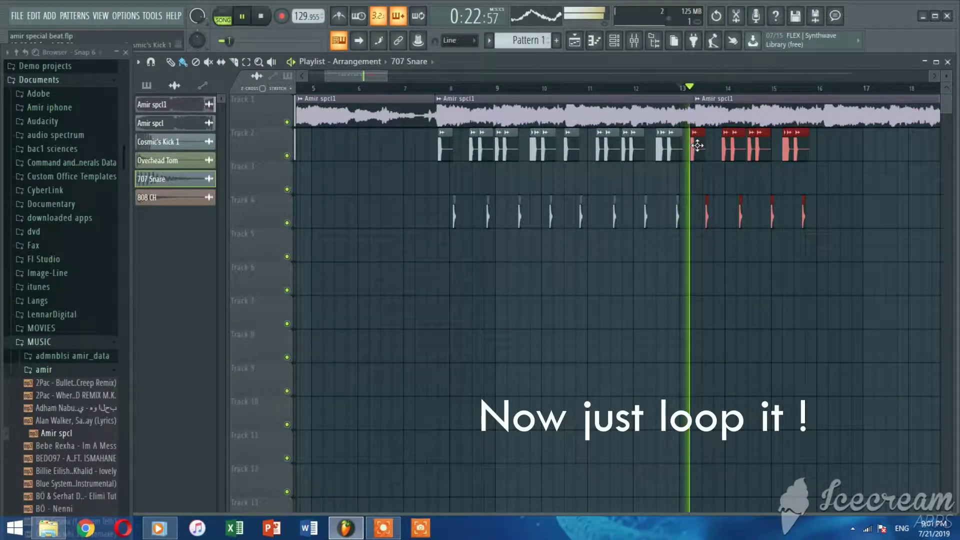
Duplicate the existing kick and snare patterns on Tracks 2 and 4 so the copy begins at about bar 16.
{"action": "scroll", "coordinate": [690, 97], "scroll_direction": "up", "scroll_amount": 3}
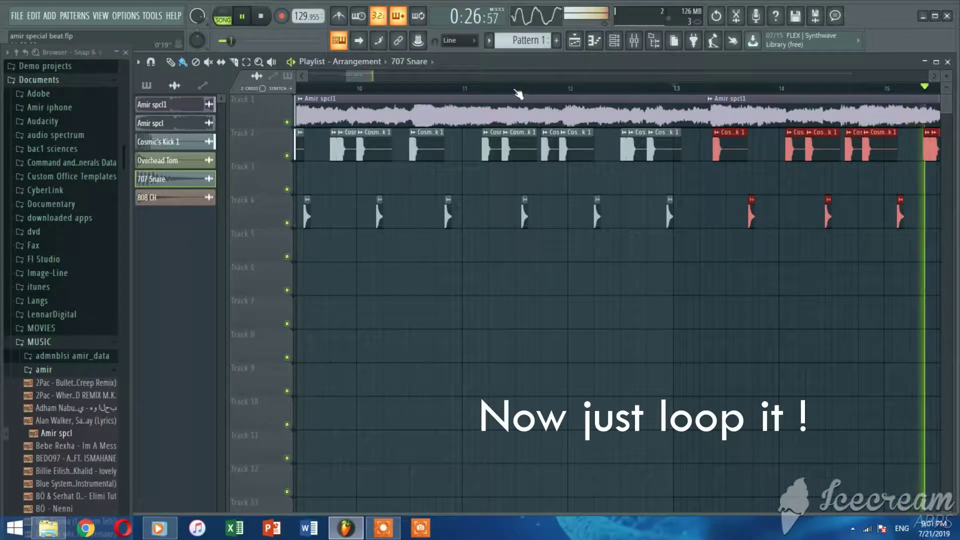
{"action": "scroll", "coordinate": [519, 96], "scroll_direction": "down", "scroll_amount": 2}
{"action": "scroll", "coordinate": [519, 96], "scroll_direction": "down", "scroll_amount": 2}
{"action": "left_click_drag", "start_coordinate": [676, 225], "coordinate": [368, 147]}
{"action": "mouse_move", "coordinate": [472, 149]}
{"action": "left_mouse_down"}
{"action": "mouse_move", "coordinate": [382, 149]}
{"action": "mouse_move", "coordinate": [732, 163]}
{"action": "left_mouse_up"}
{"action": "scroll", "coordinate": [700, 142], "scroll_direction": "up", "scroll_amount": 5}
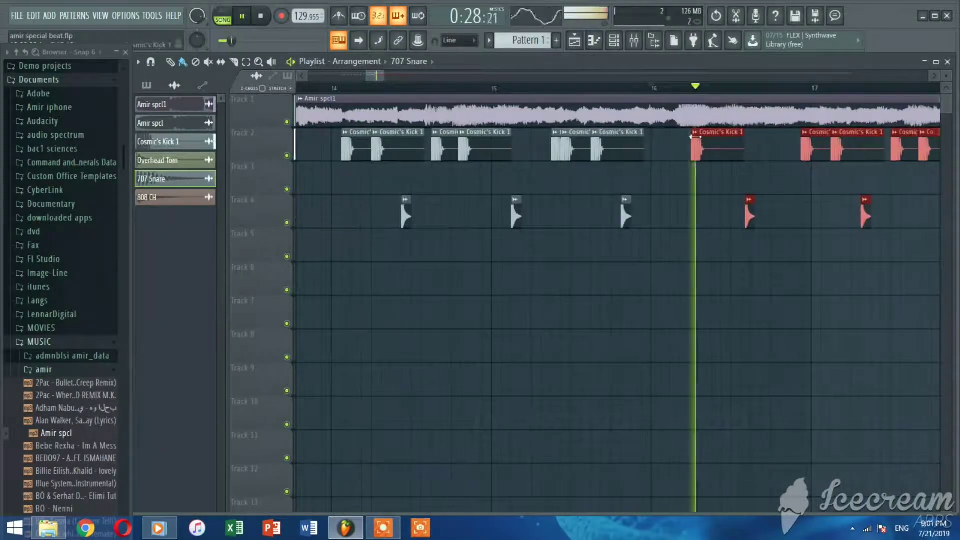
Extend the kick and snare loop with further copies continuing from about bar 24 and from bar 33.
{"action": "scroll", "coordinate": [690, 145], "scroll_direction": "down", "scroll_amount": 6}
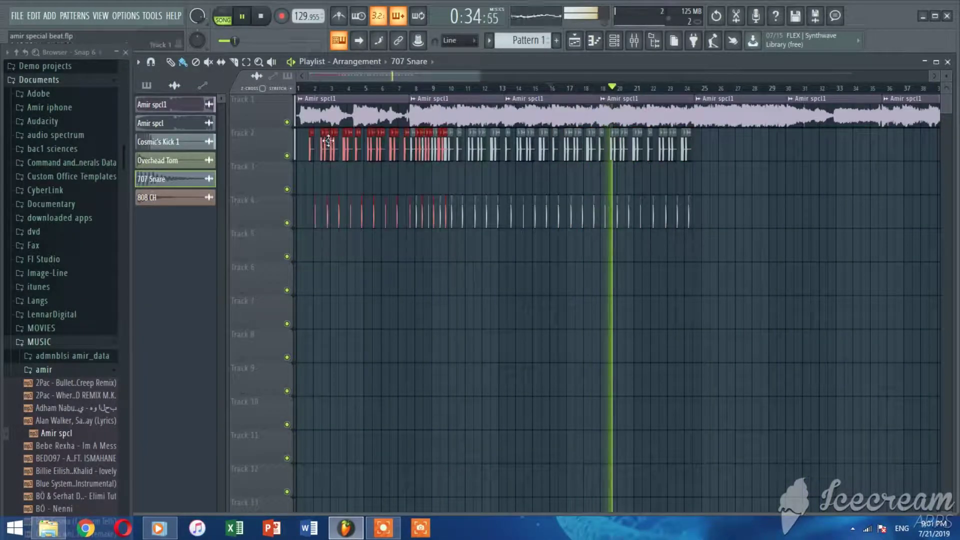
{"action": "scroll", "coordinate": [716, 153], "scroll_direction": "up", "scroll_amount": 3}
{"action": "scroll", "coordinate": [726, 200], "scroll_direction": "down", "scroll_amount": 4}
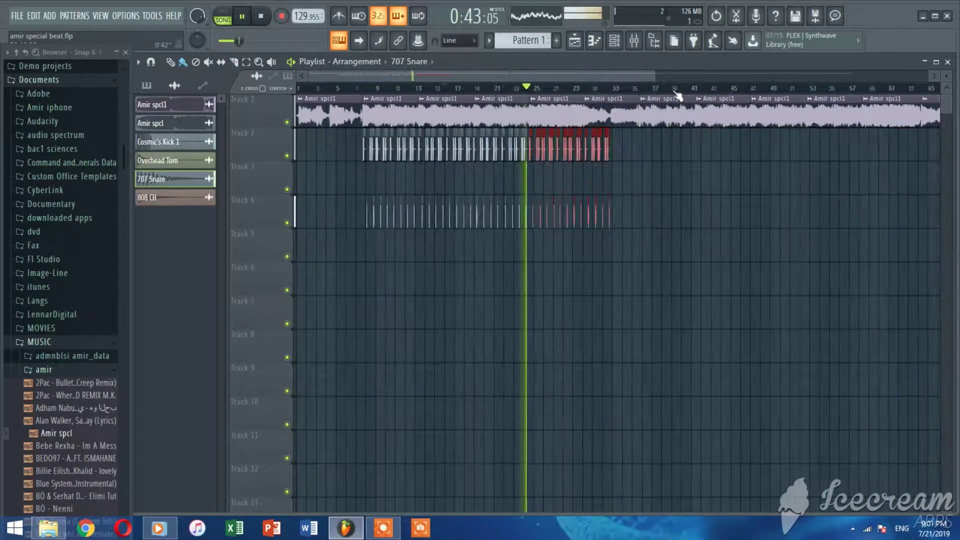
{"action": "scroll", "coordinate": [326, 146], "scroll_direction": "up", "scroll_amount": 2}
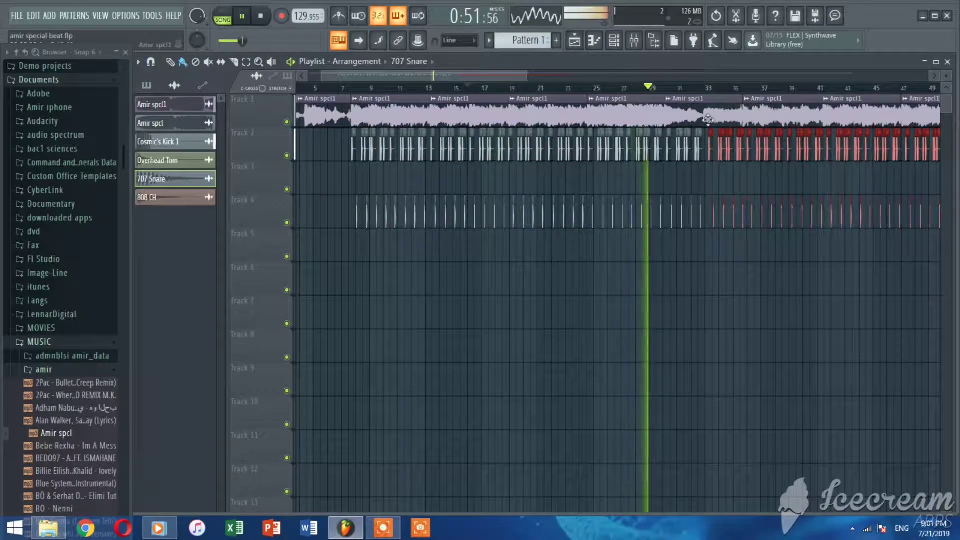
{"action": "scroll", "coordinate": [738, 149], "scroll_direction": "up", "scroll_amount": 2}
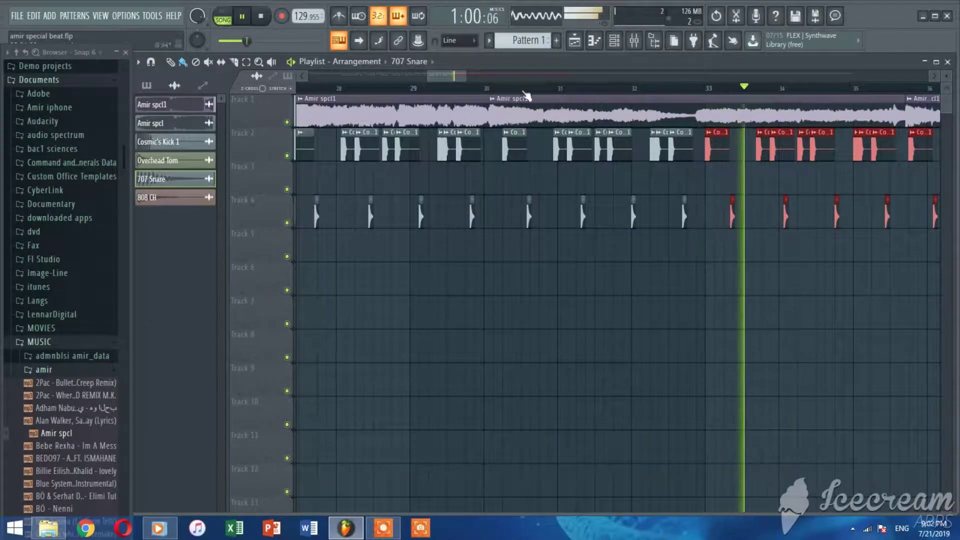
Repeat the kick and snare loop along the rest of the song on Tracks 2 and 4, to about bar 108.
{"action": "scroll", "coordinate": [625, 149], "scroll_direction": "down", "scroll_amount": 4}
{"action": "scroll", "coordinate": [624, 149], "scroll_direction": "up", "scroll_amount": 1}
{"action": "scroll", "coordinate": [624, 148], "scroll_direction": "down", "scroll_amount": 2}
{"action": "left_click_drag", "start_coordinate": [851, 227], "coordinate": [298, 137]}
{"action": "left_click_drag", "start_coordinate": [395, 149], "coordinate": [465, 142]}
{"action": "scroll", "coordinate": [465, 146], "scroll_direction": "up", "scroll_amount": 2}
{"action": "left_click", "coordinate": [410, 88]}
{"action": "scroll", "coordinate": [403, 95], "scroll_direction": "up", "scroll_amount": 2}
{"action": "scroll", "coordinate": [513, 98], "scroll_direction": "down", "scroll_amount": 2}
{"action": "left_click_drag", "start_coordinate": [570, 77], "coordinate": [118, 102]}
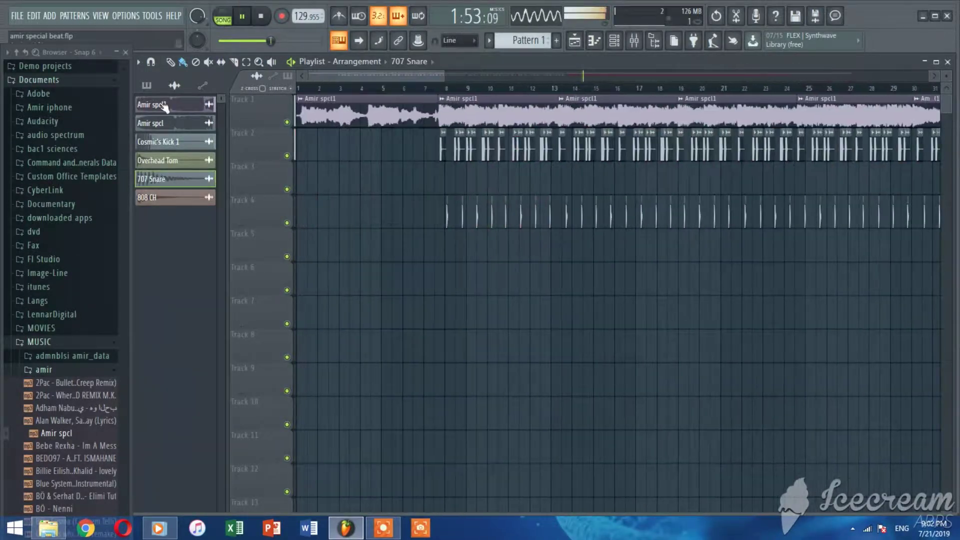
Lay out 808 CH hi-hats on Track 5 every half bar from bar 6 and play them with the beat.
{"action": "key", "text": "space"}
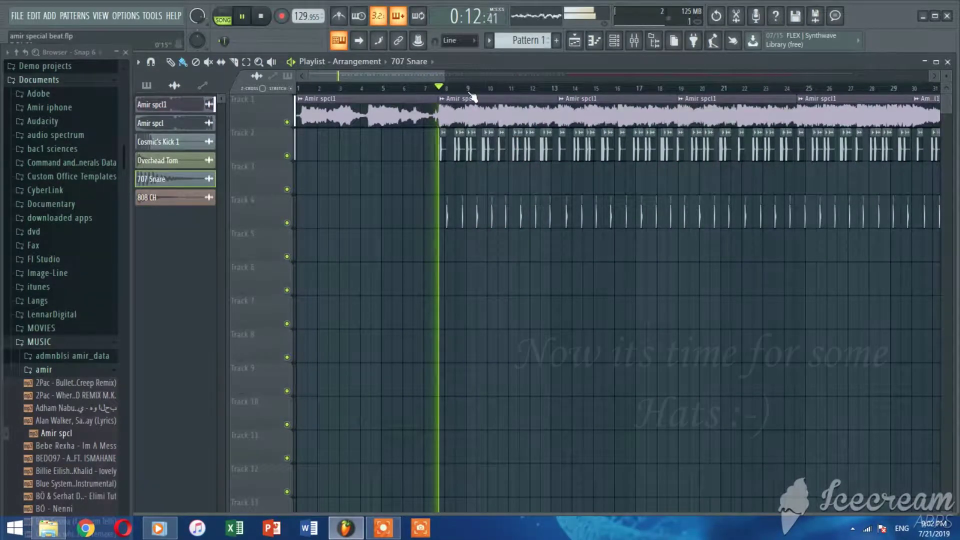
{"action": "key", "text": "space"}
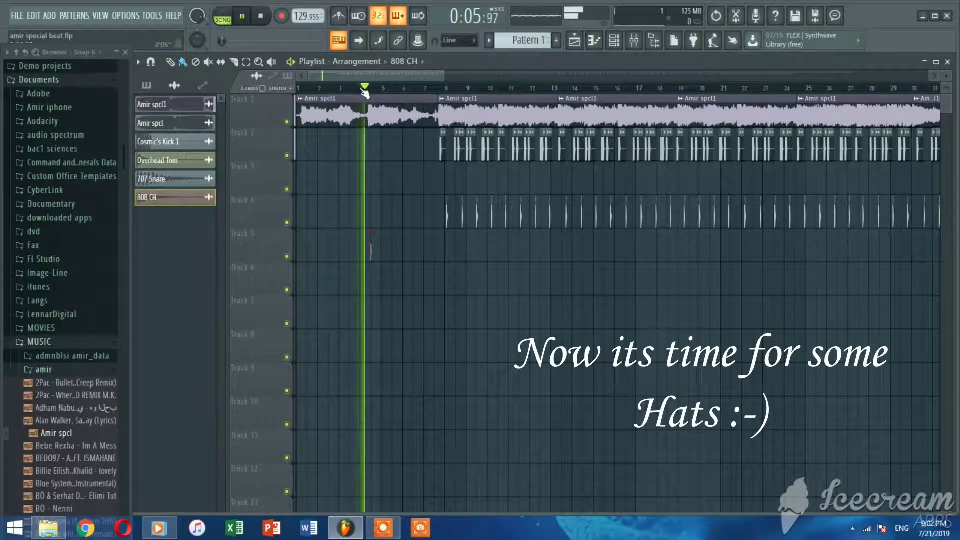
{"action": "key", "text": "space"}
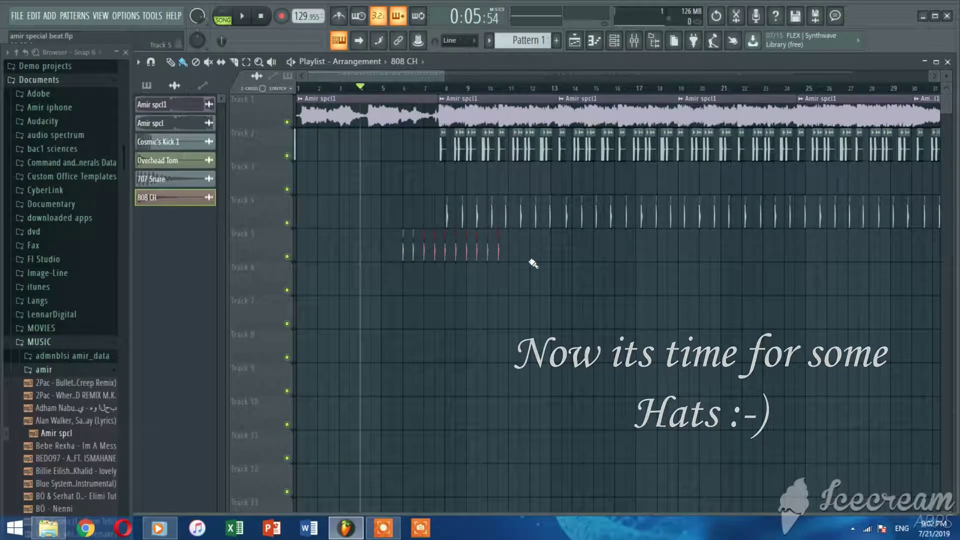
{"action": "mouse_move", "coordinate": [635, 268]}
{"action": "left_mouse_down"}
{"action": "mouse_move", "coordinate": [959, 251]}
{"action": "mouse_move", "coordinate": [795, 270]}
{"action": "left_mouse_up"}
{"action": "right_click", "coordinate": [674, 251]}
{"action": "left_click_drag", "start_coordinate": [765, 76], "coordinate": [328, 75]}
{"action": "left_click", "coordinate": [324, 88]}
{"action": "key", "text": "space"}
{"action": "scroll", "coordinate": [344, 170], "scroll_direction": "up", "scroll_amount": 5}
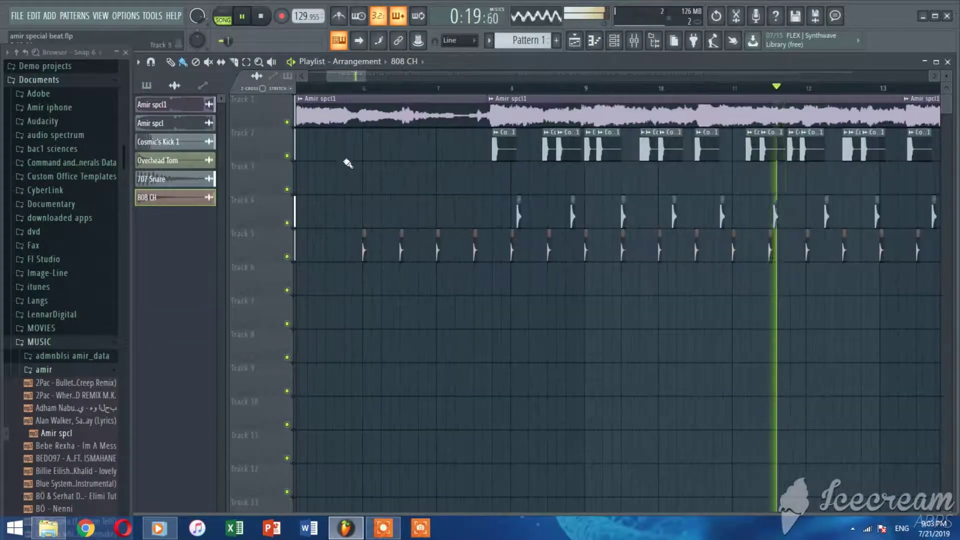
Check the hi-hats along the song and delete surplus 808 CH clips from Track 5.
{"action": "key", "text": "space"}
{"action": "scroll", "coordinate": [347, 164], "scroll_direction": "down", "scroll_amount": 10}
{"action": "scroll", "coordinate": [784, 273], "scroll_direction": "down", "scroll_amount": 2}
{"action": "scroll", "coordinate": [348, 165], "scroll_direction": "up", "scroll_amount": 5}
{"action": "left_click_drag", "start_coordinate": [362, 76], "coordinate": [663, 92]}
{"action": "scroll", "coordinate": [750, 160], "scroll_direction": "down", "scroll_amount": 5}
{"action": "key", "text": "space"}
{"action": "scroll", "coordinate": [340, 160], "scroll_direction": "up", "scroll_amount": 7}
{"action": "right_click", "coordinate": [341, 252]}
{"action": "right_click", "coordinate": [349, 251]}
Copy the 808 CH hats into the gaps on Track 5 so they run every quarter bar across the song.
{"action": "scroll", "coordinate": [338, 245], "scroll_direction": "up", "scroll_amount": 5}
{"action": "left_click", "coordinate": [413, 251]}
{"action": "key", "text": "space"}
{"action": "key", "text": "space"}
{"action": "left_click_drag", "start_coordinate": [436, 252], "coordinate": [900, 219]}
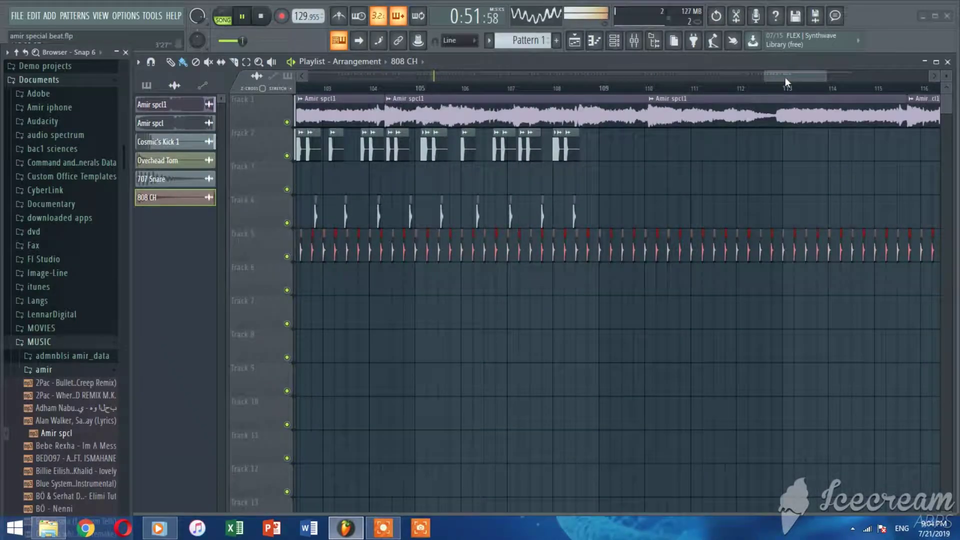
{"action": "left_click_drag", "start_coordinate": [785, 77], "coordinate": [298, 93]}
{"action": "scroll", "coordinate": [510, 96], "scroll_direction": "down", "scroll_amount": 6}
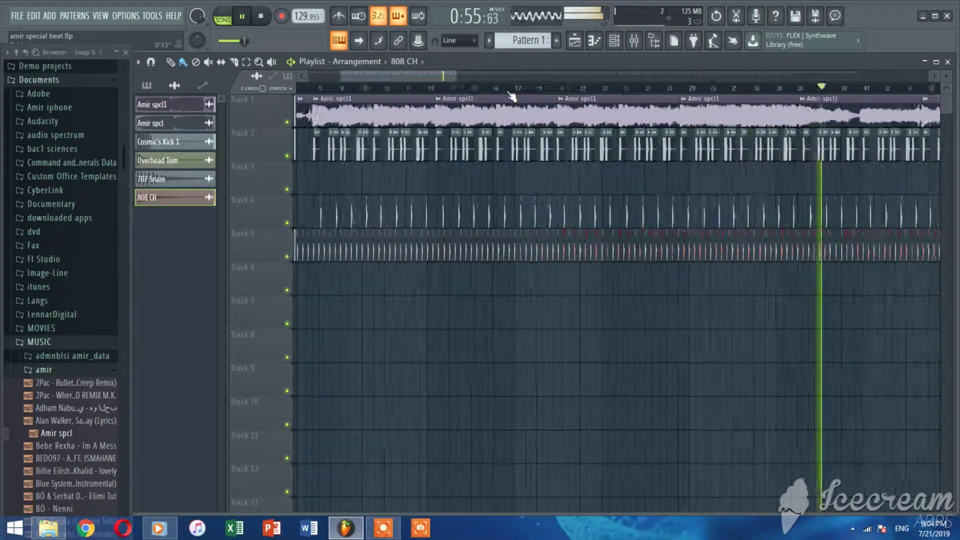
Add two Cosmic's Kick 1 clips around bar 7 on Track 2 and a 707 Snare at about bar 7.5 on Track 3.
{"action": "scroll", "coordinate": [416, 77], "scroll_direction": "up", "scroll_amount": 4}
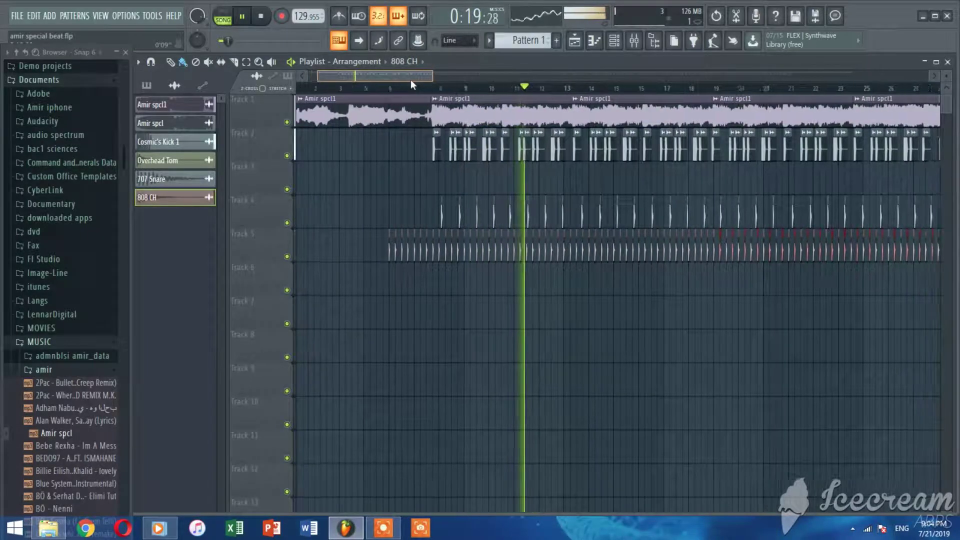
{"action": "scroll", "coordinate": [432, 98], "scroll_direction": "up", "scroll_amount": 3}
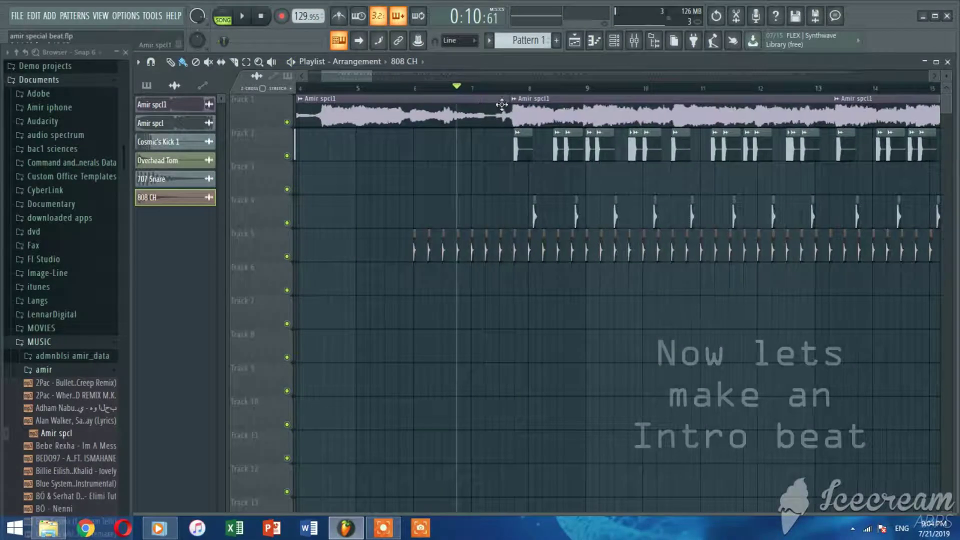
{"action": "left_click", "coordinate": [421, 89]}
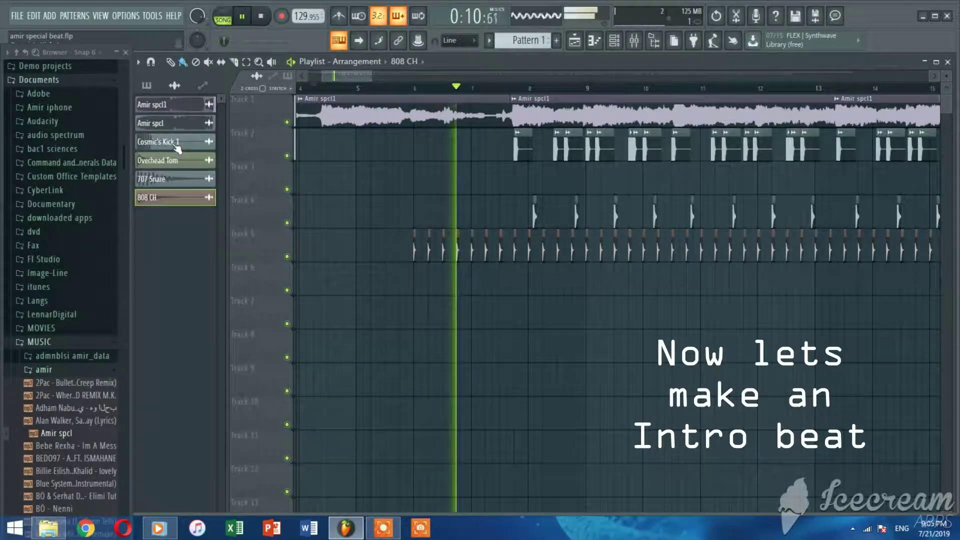
{"action": "key", "text": "space"}
{"action": "left_click_drag", "start_coordinate": [170, 141], "coordinate": [489, 149]}
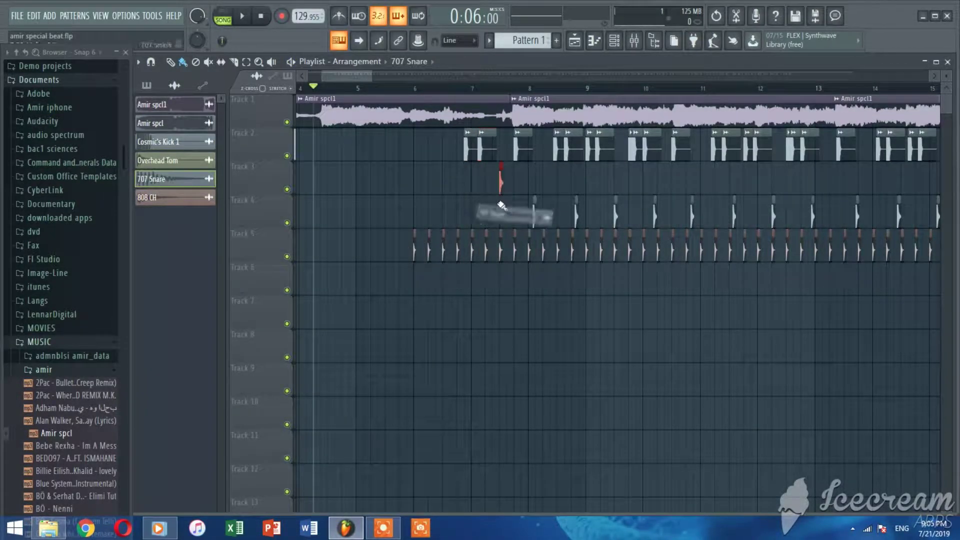
{"action": "key", "text": "space"}
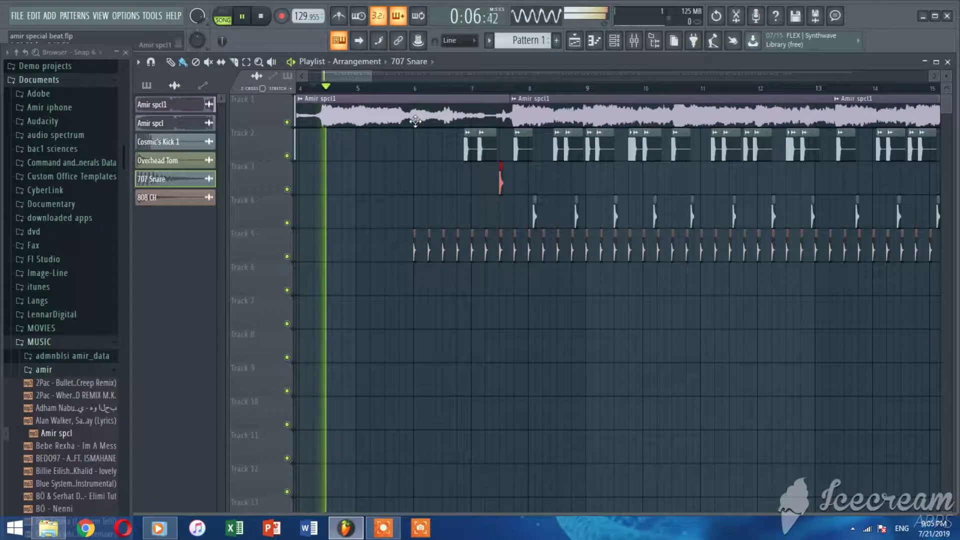
Add a third Cosmic's Kick 1 clip to the intro and space the three kicks about an eighth of a bar apart.
{"action": "left_click", "coordinate": [484, 143]}
{"action": "scroll", "coordinate": [457, 107], "scroll_direction": "up", "scroll_amount": 3}
{"action": "key", "text": "space"}
{"action": "left_click_drag", "start_coordinate": [511, 148], "coordinate": [504, 147]}
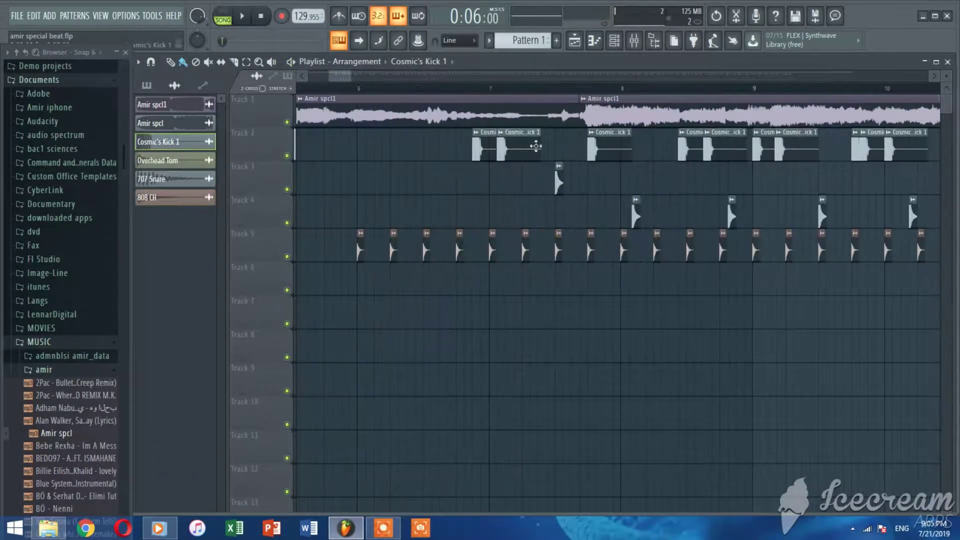
{"action": "key", "text": "space"}
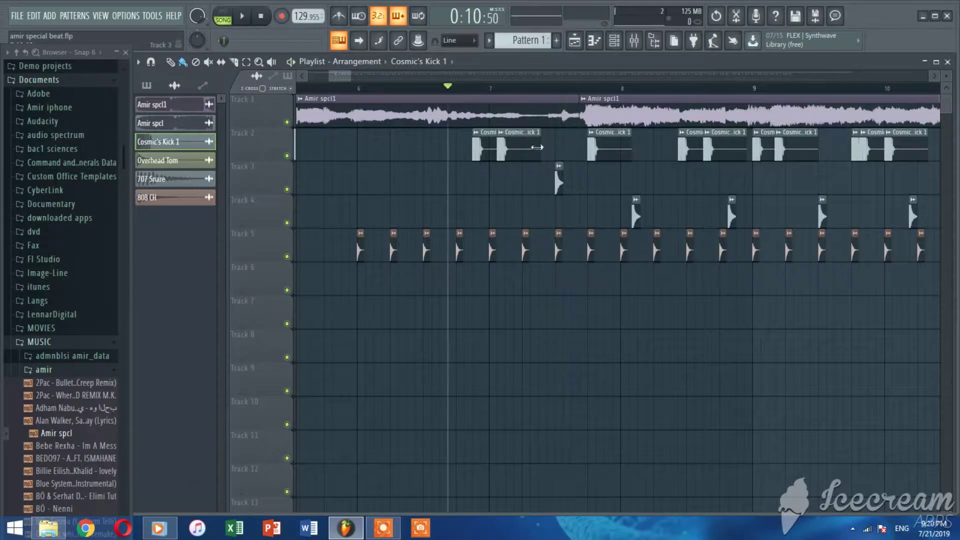
{"action": "left_click_drag", "start_coordinate": [538, 150], "coordinate": [543, 149]}
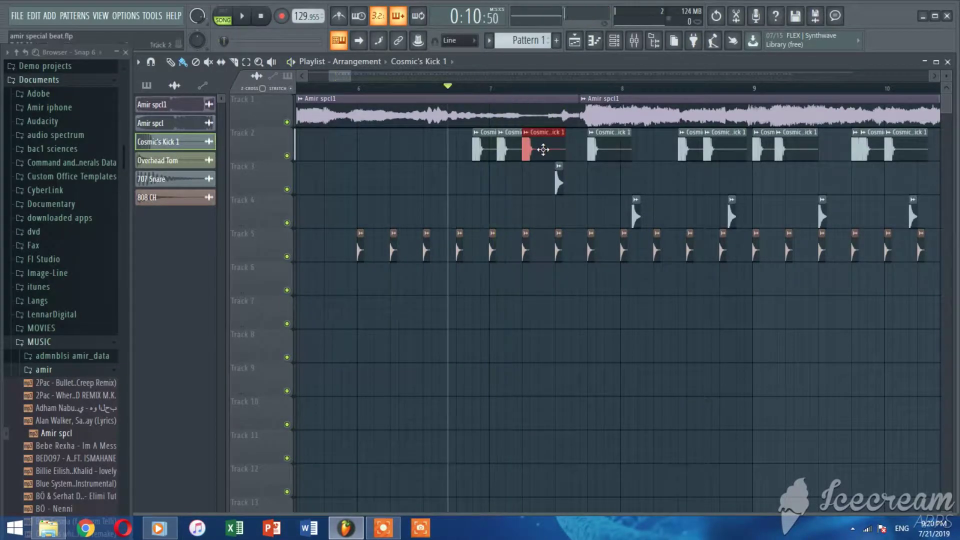
{"action": "key", "text": "space"}
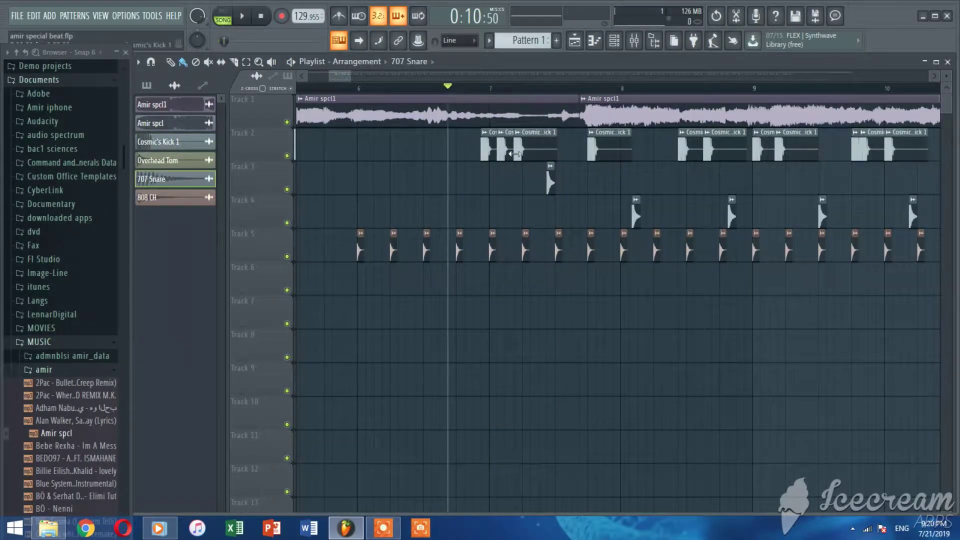
Add a fourth intro kick at about bar 7.4 and shift the Track 3 snare slightly after bar 7.5.
{"action": "left_click_drag", "start_coordinate": [559, 175], "coordinate": [567, 175]}
{"action": "key", "text": "space"}
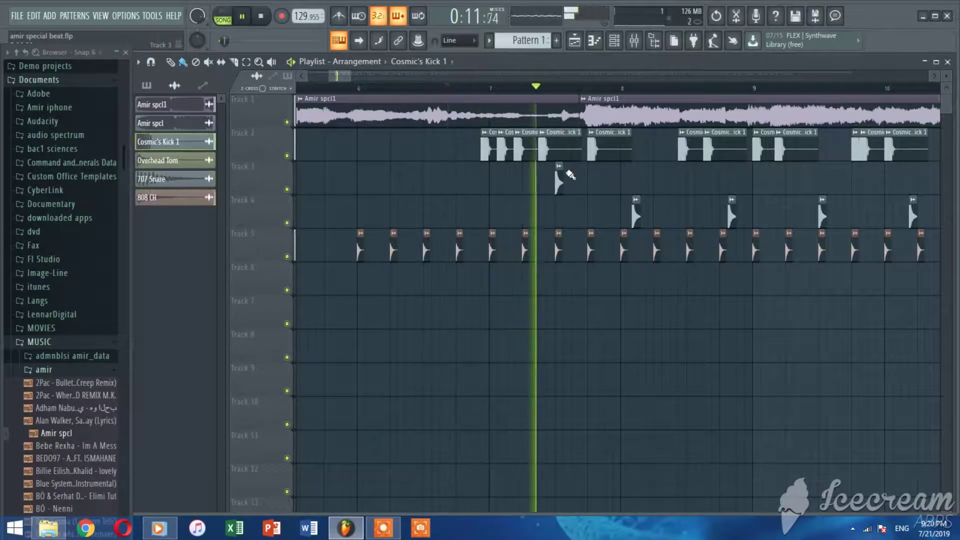
{"action": "key", "text": "space"}
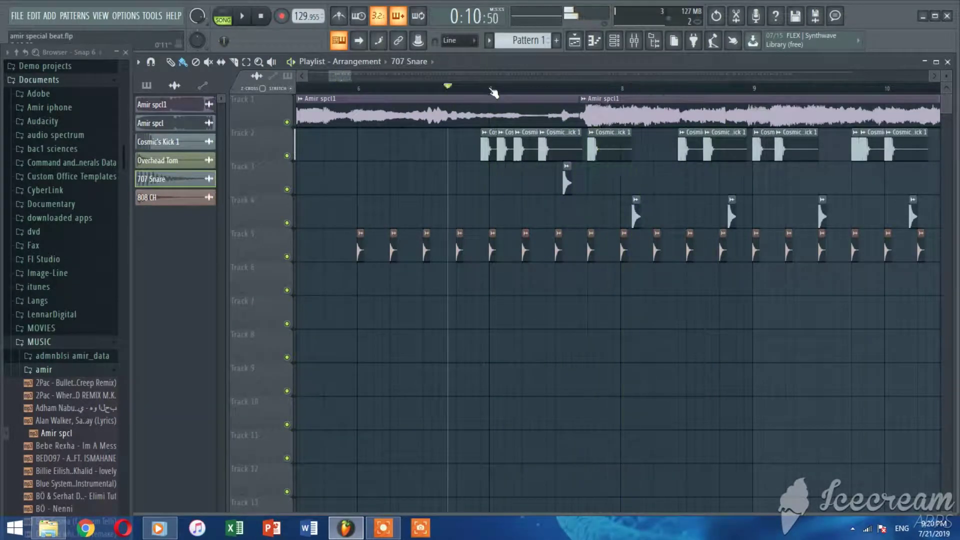
Tighten the first three intro kicks to a sixteenth of a bar apart, starting exactly at bar 7.
{"action": "scroll", "coordinate": [488, 150], "scroll_direction": "up", "scroll_amount": 4}
{"action": "scroll", "coordinate": [489, 97], "scroll_direction": "up", "scroll_amount": 3}
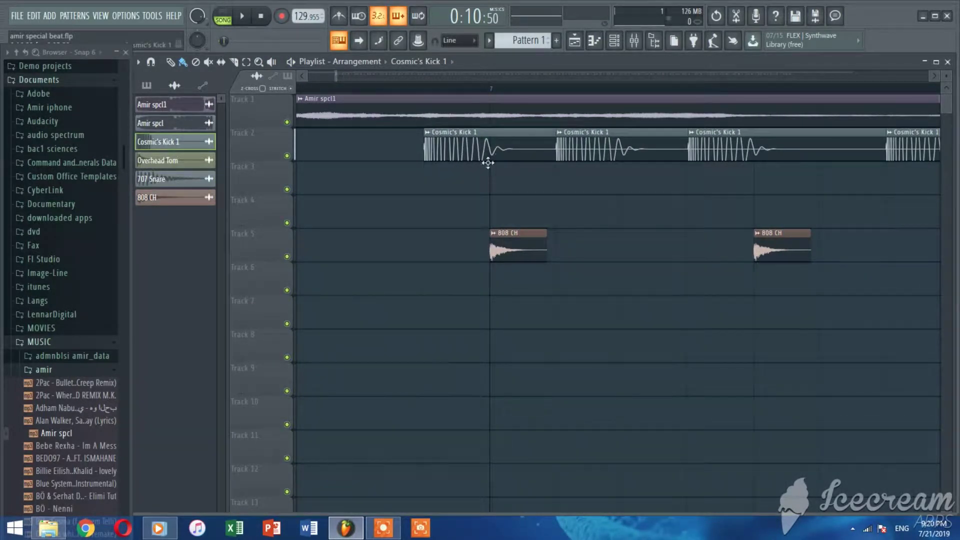
{"action": "key", "text": "space"}
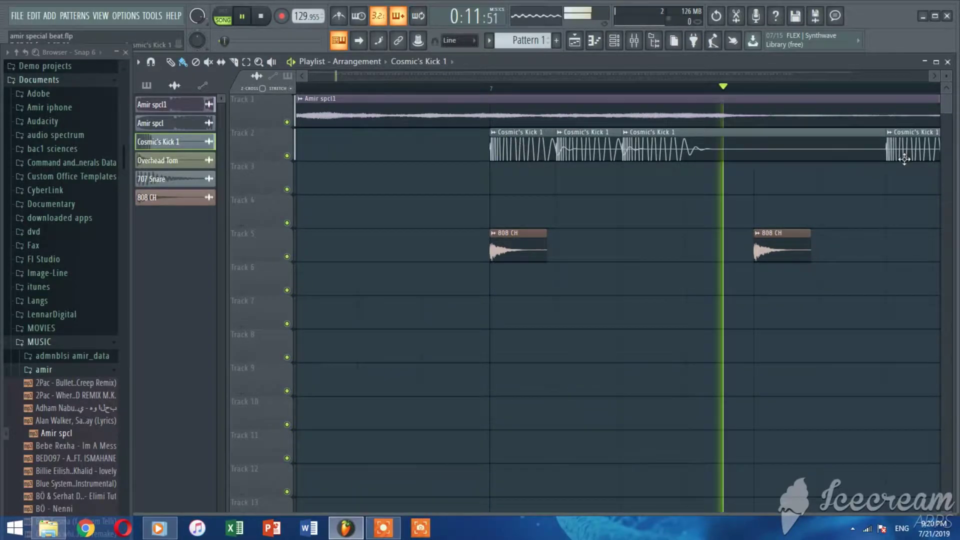
{"action": "scroll", "coordinate": [644, 196], "scroll_direction": "down", "scroll_amount": 8}
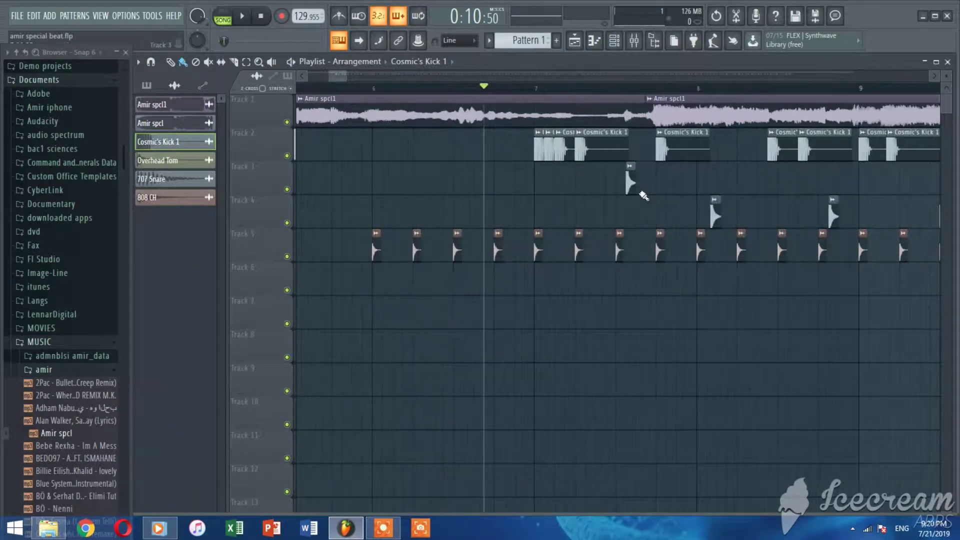
Move the Track 3 snare to about bar 7.4 and play the intro fill from bar 6.
{"action": "left_click_drag", "start_coordinate": [611, 185], "coordinate": [600, 186]}
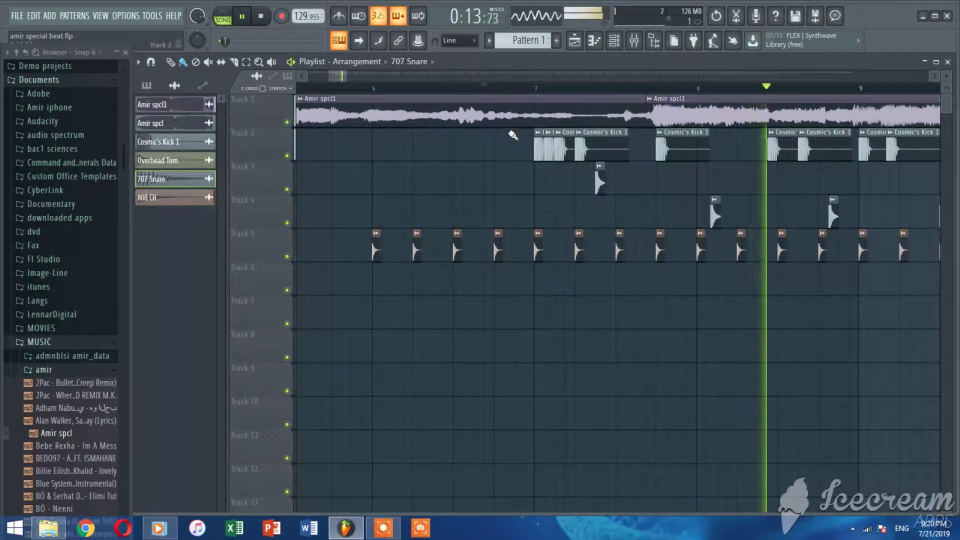
{"action": "left_click", "coordinate": [370, 88]}
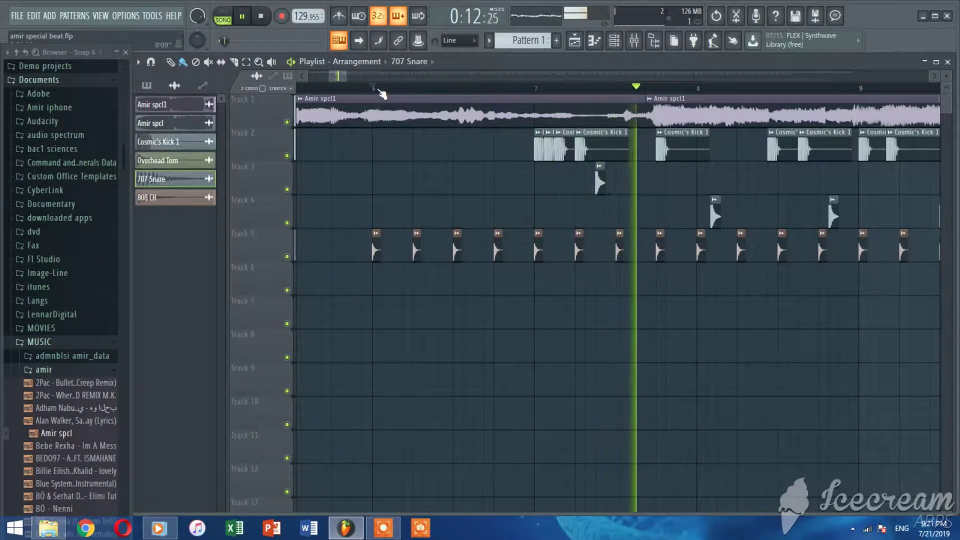
{"action": "scroll", "coordinate": [421, 97], "scroll_direction": "down", "scroll_amount": 5}
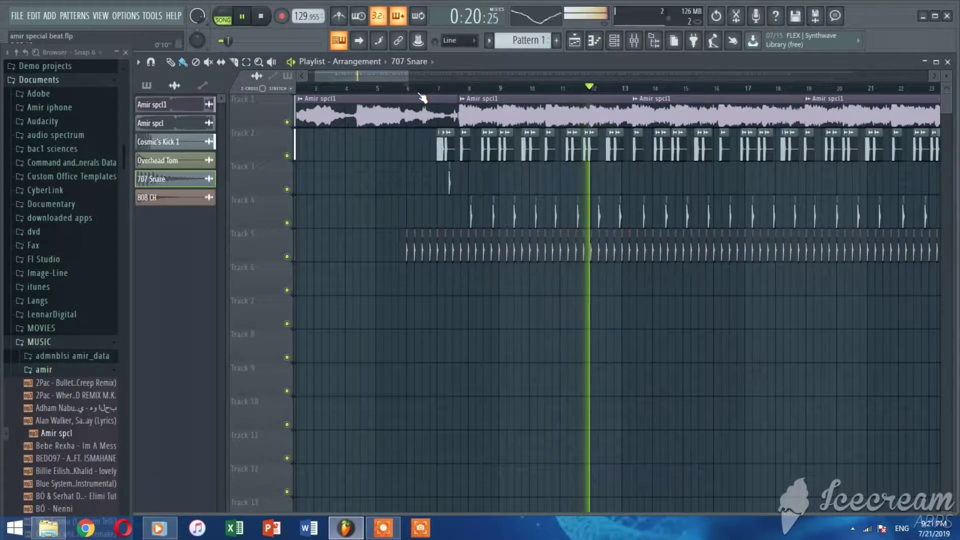
Delete the first three hi-hats at the start of Track 5, between bar 6 and about bar 6.75.
{"action": "right_click", "coordinate": [416, 256]}
{"action": "right_click", "coordinate": [428, 255]}
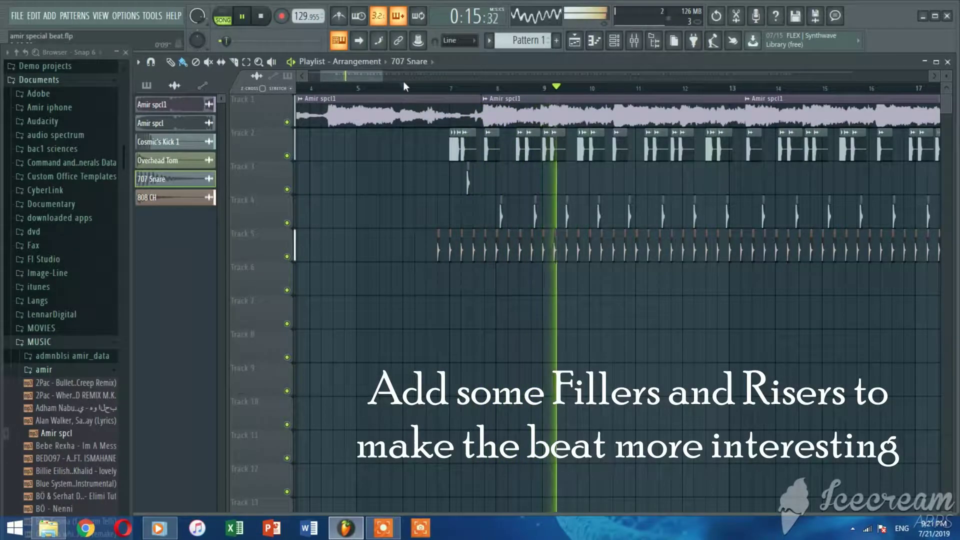
{"action": "scroll", "coordinate": [414, 95], "scroll_direction": "down", "scroll_amount": 2}
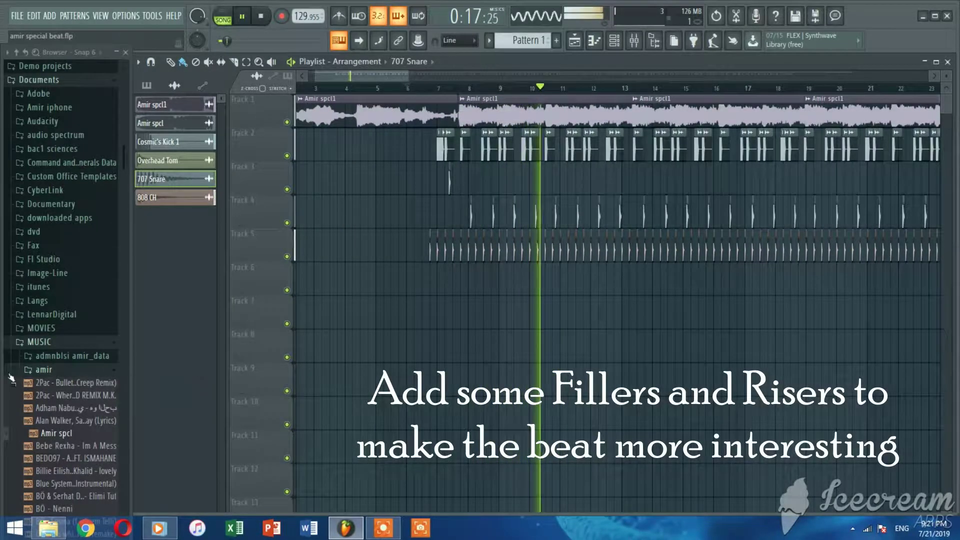
Add the FX Riser 003 Puttin On sample from Audacity's Yalan folder to Track 6 at about bar 5.2.
{"action": "scroll", "coordinate": [11, 379], "scroll_direction": "up", "scroll_amount": 4}
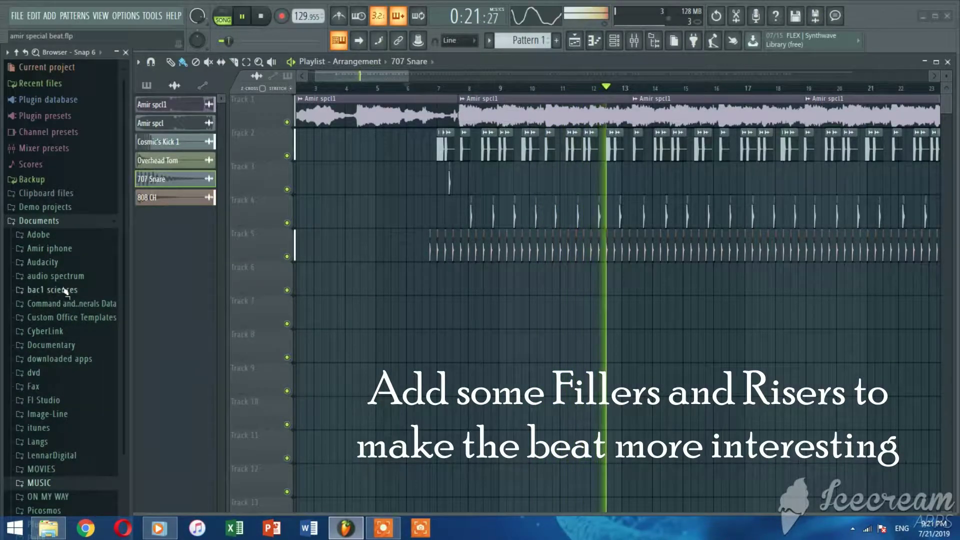
{"action": "left_click", "coordinate": [63, 262]}
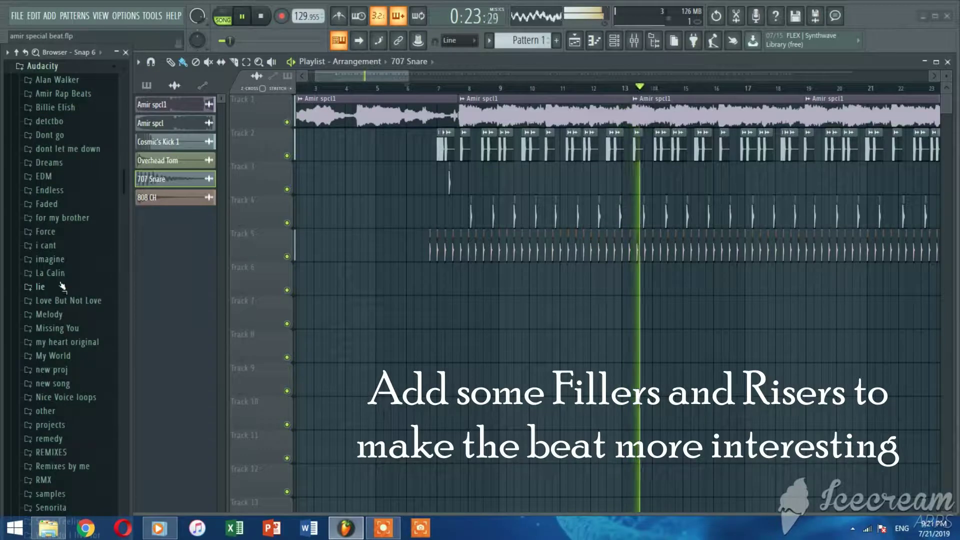
{"action": "scroll", "coordinate": [28, 457], "scroll_direction": "down", "scroll_amount": 10}
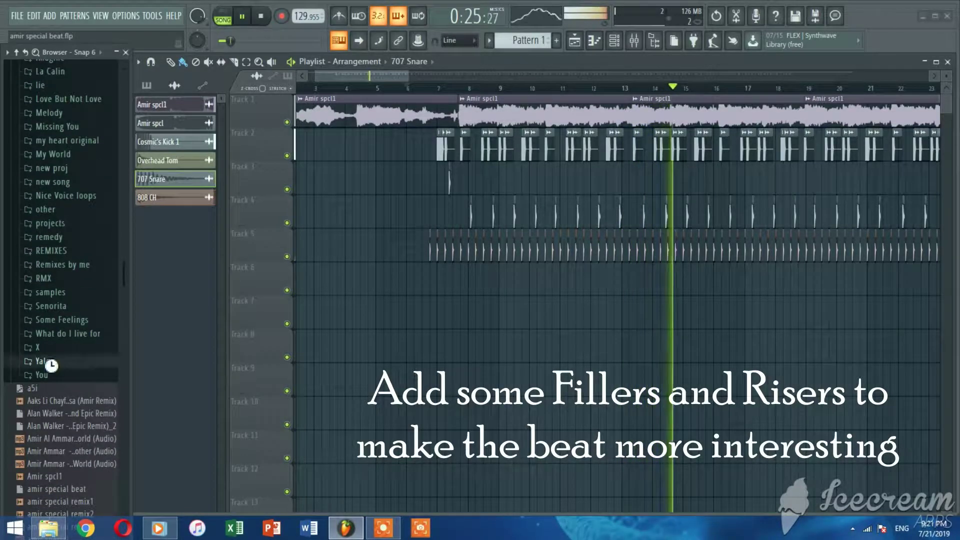
{"action": "key", "text": "space"}
{"action": "left_click_drag", "start_coordinate": [47, 175], "coordinate": [270, 168]}
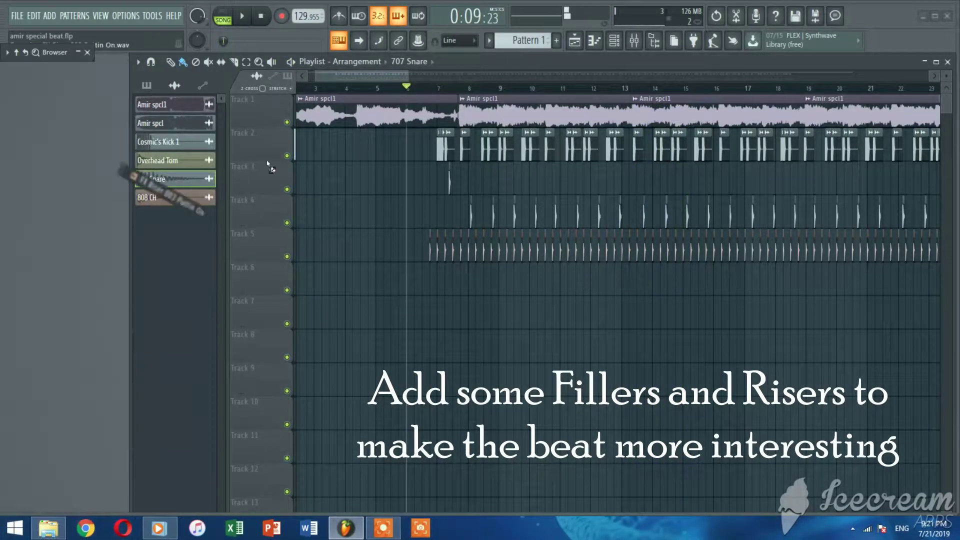
{"action": "left_click_drag", "start_coordinate": [370, 203], "coordinate": [409, 217]}
{"action": "left_click_drag", "start_coordinate": [439, 180], "coordinate": [427, 288]}
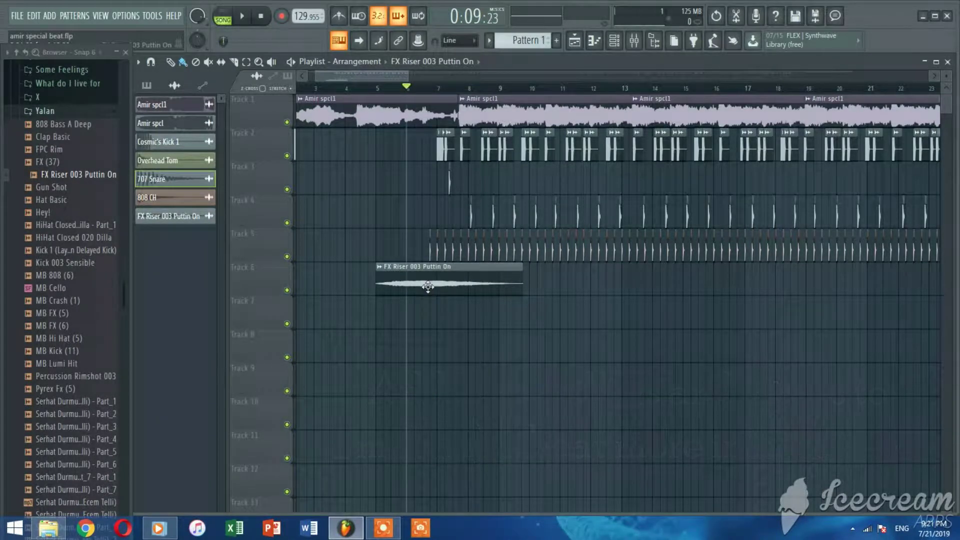
Check the channel settings of the riser and the 808 CH hi-hat while playing back the arrangement.
{"action": "double_click", "coordinate": [431, 283]}
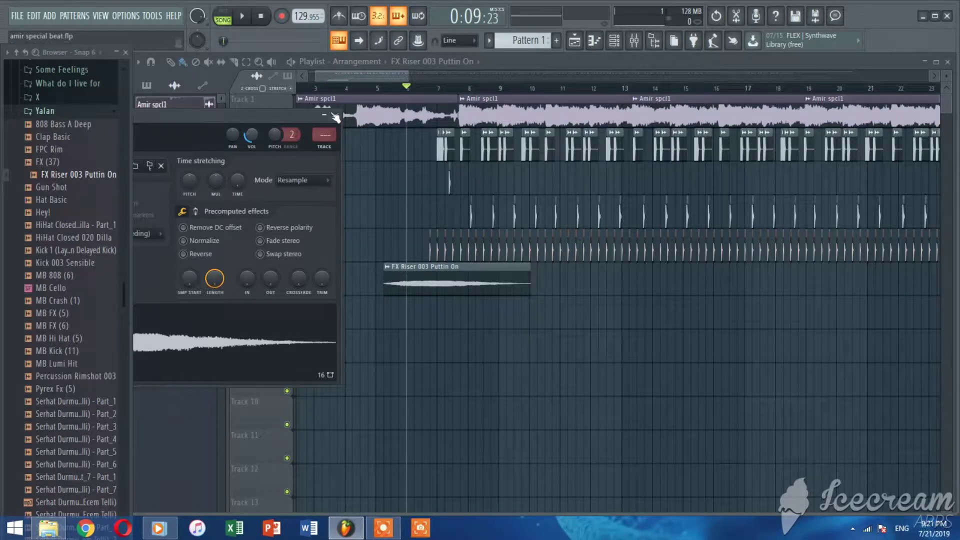
{"action": "left_click", "coordinate": [335, 117]}
{"action": "key", "text": "space"}
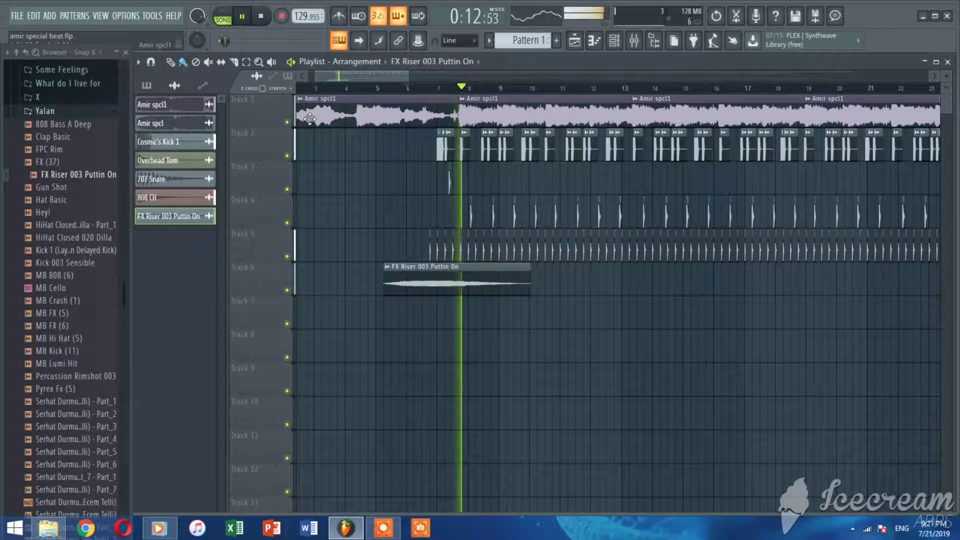
{"action": "scroll", "coordinate": [348, 95], "scroll_direction": "down", "scroll_amount": 2}
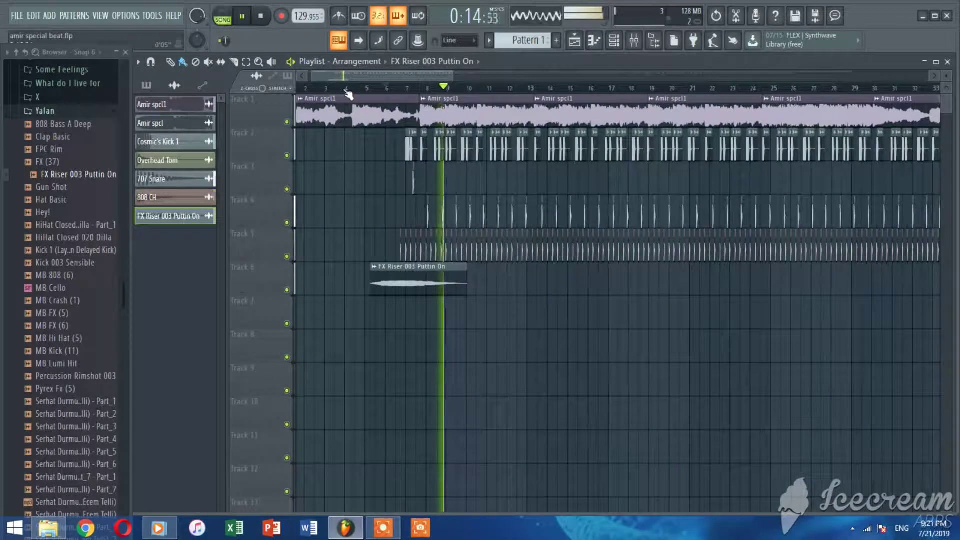
{"action": "left_click_drag", "start_coordinate": [421, 76], "coordinate": [442, 78]}
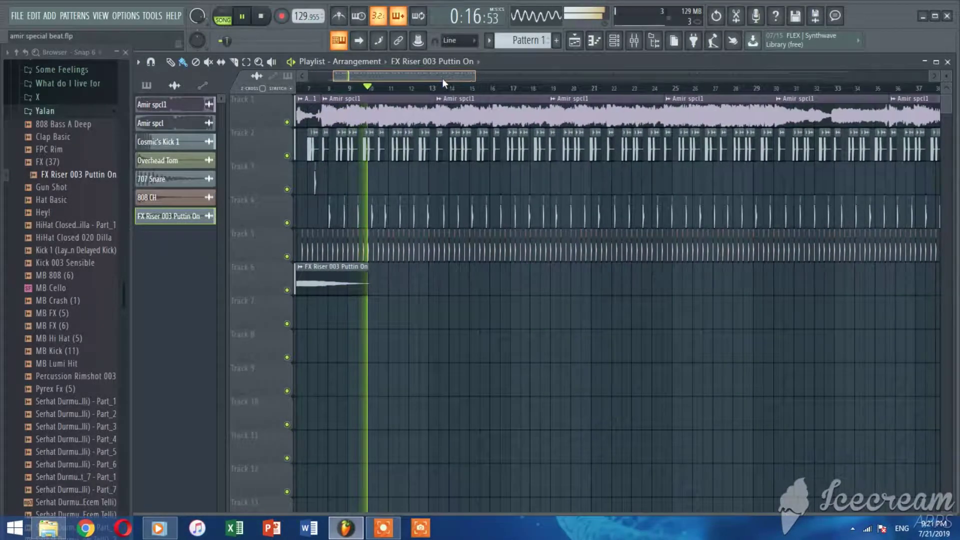
{"action": "double_click", "coordinate": [403, 245]}
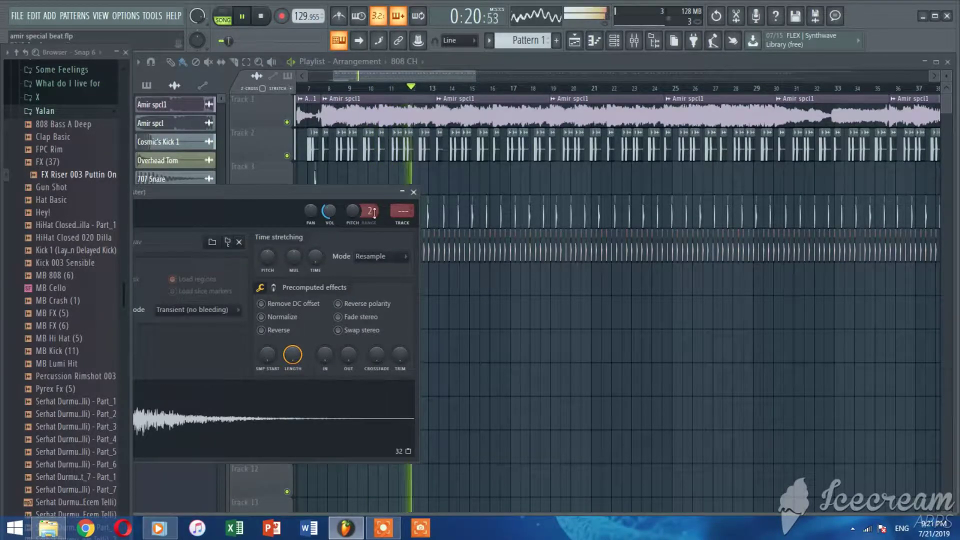
{"action": "left_click", "coordinate": [413, 193]}
Listen to the section around bars 36 to 41 to find a part where the drums can drop out.
{"action": "left_click_drag", "start_coordinate": [416, 76], "coordinate": [509, 100]}
{"action": "left_click", "coordinate": [505, 88]}
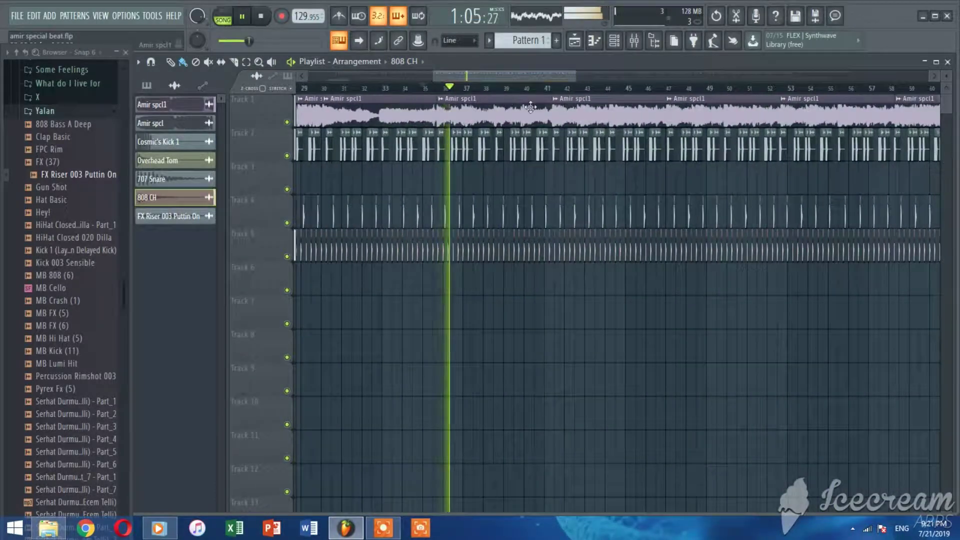
{"action": "left_click", "coordinate": [515, 89]}
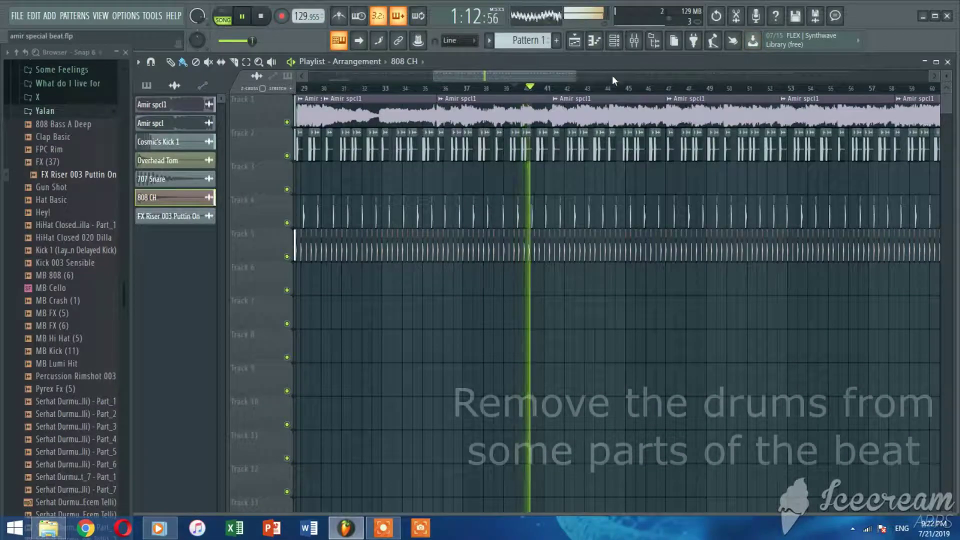
{"action": "scroll", "coordinate": [530, 91], "scroll_direction": "up", "scroll_amount": 3}
{"action": "left_click", "coordinate": [479, 88]}
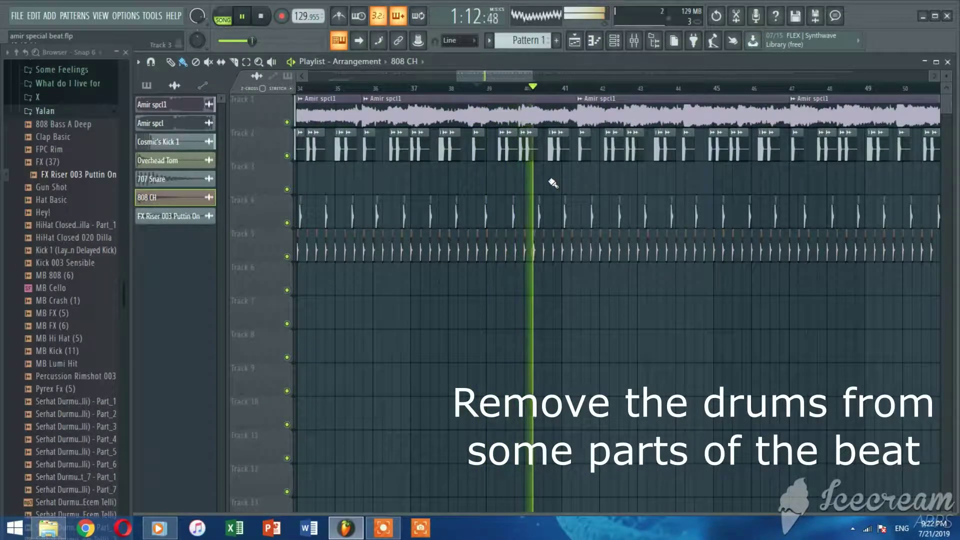
{"action": "left_click", "coordinate": [445, 96]}
{"action": "left_click_drag", "start_coordinate": [479, 76], "coordinate": [529, 80]}
{"action": "left_click", "coordinate": [390, 89]}
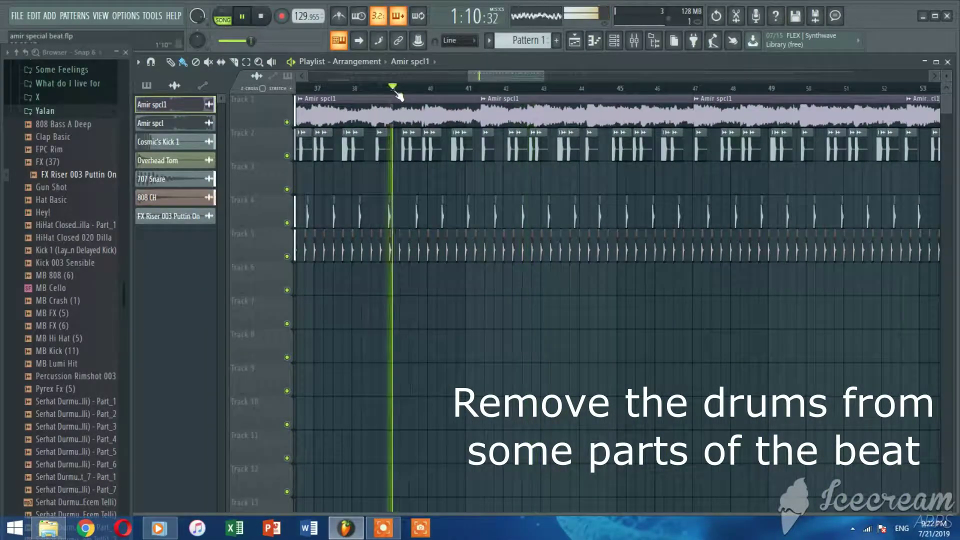
Delete the Track 2 kicks between about bars 39 and 41.4.
{"action": "right_click", "coordinate": [405, 148]}
{"action": "right_click", "coordinate": [415, 149]}
{"action": "right_click", "coordinate": [428, 151]}
{"action": "right_click", "coordinate": [433, 152]}
{"action": "right_click", "coordinate": [454, 151]}
{"action": "right_click", "coordinate": [463, 150]}
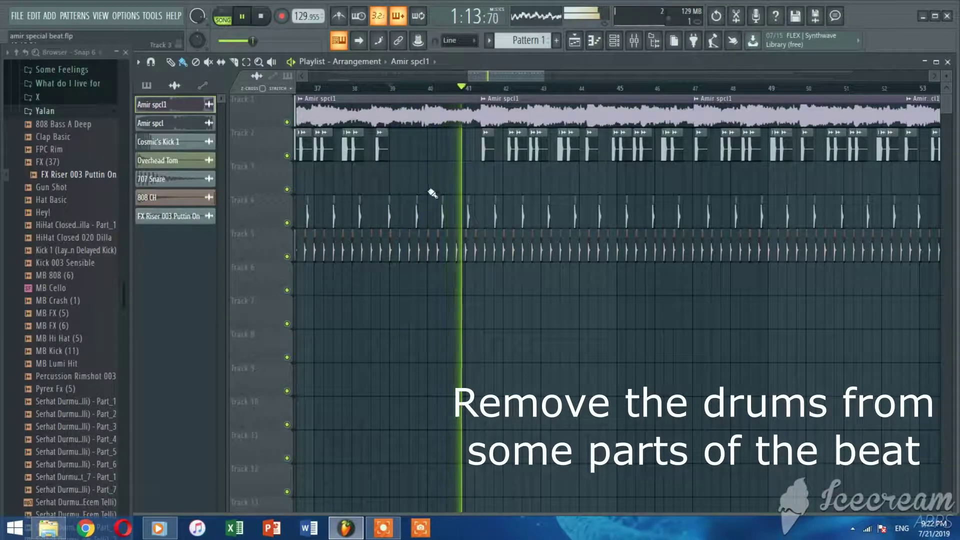
Delete the three Track 4 snares between about bars 39.5 and 41 and play back the drum break.
{"action": "right_click", "coordinate": [417, 207]}
{"action": "right_click", "coordinate": [442, 211]}
{"action": "right_click", "coordinate": [473, 205]}
{"action": "left_click", "coordinate": [376, 90]}
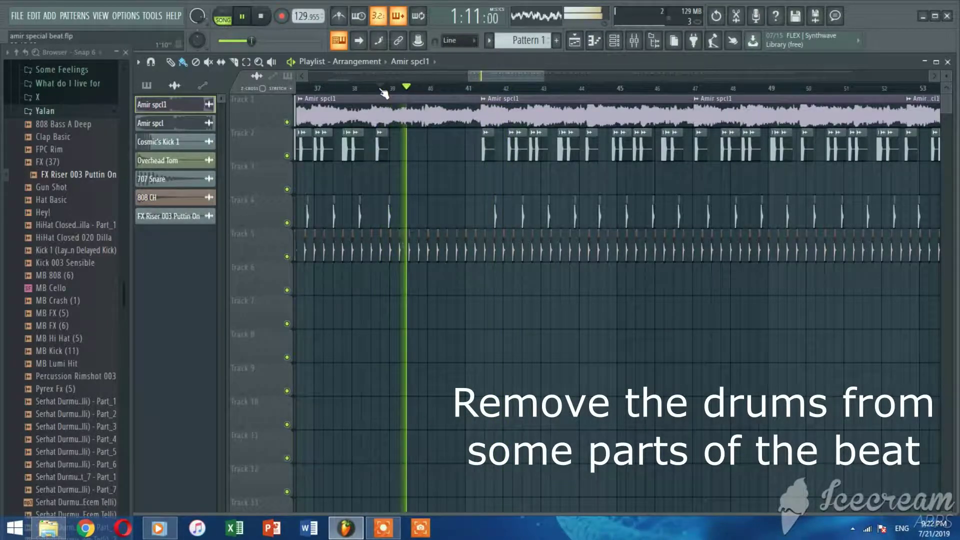
{"action": "left_click", "coordinate": [370, 92]}
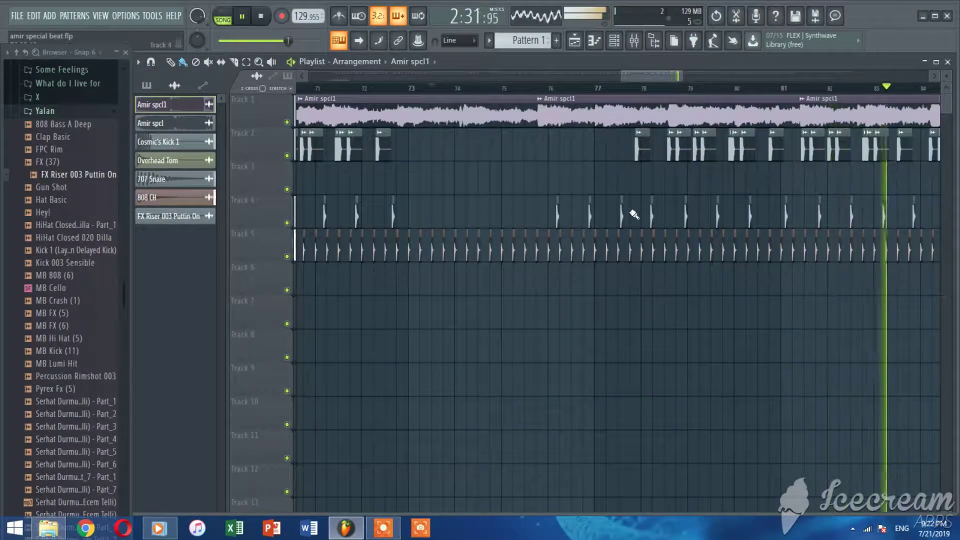
Select the kick and snare clips after the drum gap on Tracks 2 and 4 and shift them slightly later.
{"action": "scroll", "coordinate": [625, 87], "scroll_direction": "down", "scroll_amount": 2}
{"action": "mouse_move", "coordinate": [615, 80]}
{"action": "left_mouse_down"}
{"action": "mouse_move", "coordinate": [495, 80]}
{"action": "mouse_move", "coordinate": [609, 94]}
{"action": "left_mouse_up"}
{"action": "left_click", "coordinate": [573, 88]}
{"action": "left_click_drag", "start_coordinate": [576, 131], "coordinate": [867, 226]}
{"action": "left_click_drag", "start_coordinate": [590, 148], "coordinate": [604, 148]}
{"action": "left_click", "coordinate": [576, 88]}
Select the kick and snare clips from about bar 78 onward on Tracks 2 and 4 and move them about two bars earlier.
{"action": "left_click_drag", "start_coordinate": [595, 78], "coordinate": [670, 83]}
{"action": "scroll", "coordinate": [490, 203], "scroll_direction": "down", "scroll_amount": 5}
{"action": "left_click_drag", "start_coordinate": [487, 134], "coordinate": [740, 224]}
{"action": "scroll", "coordinate": [487, 146], "scroll_direction": "up", "scroll_amount": 6}
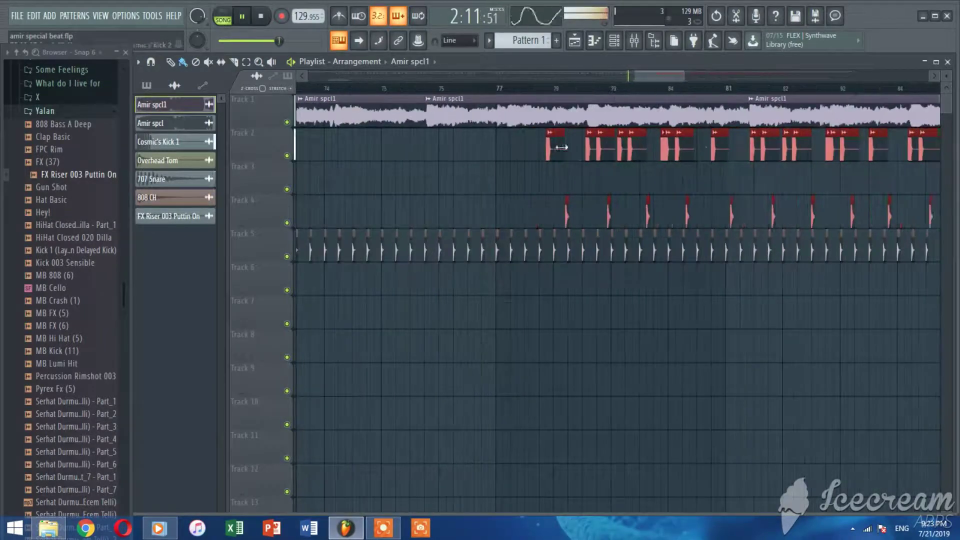
{"action": "left_click_drag", "start_coordinate": [562, 147], "coordinate": [444, 147]}
Copy the kick and snare clips between about bars 101 and 106 and place the copy at about bar 110, aligned with the Track 1 audio clip.
{"action": "scroll", "coordinate": [443, 145], "scroll_direction": "down", "scroll_amount": 2}
{"action": "left_click_drag", "start_coordinate": [671, 78], "coordinate": [768, 107]}
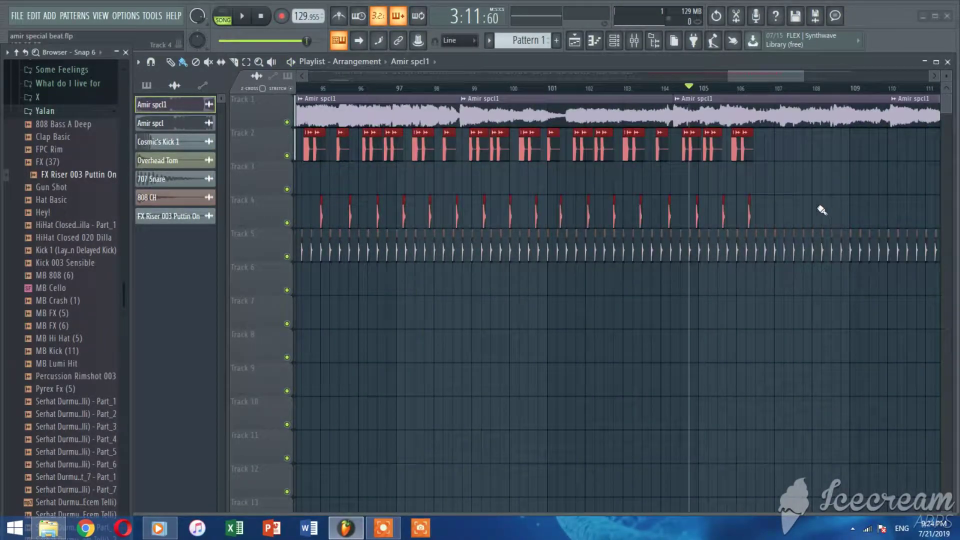
{"action": "left_click_drag", "start_coordinate": [822, 211], "coordinate": [556, 155]}
{"action": "key", "text": "ctrl+c"}
{"action": "key", "text": "ctrl+v"}
{"action": "left_click_drag", "start_coordinate": [484, 149], "coordinate": [935, 149]}
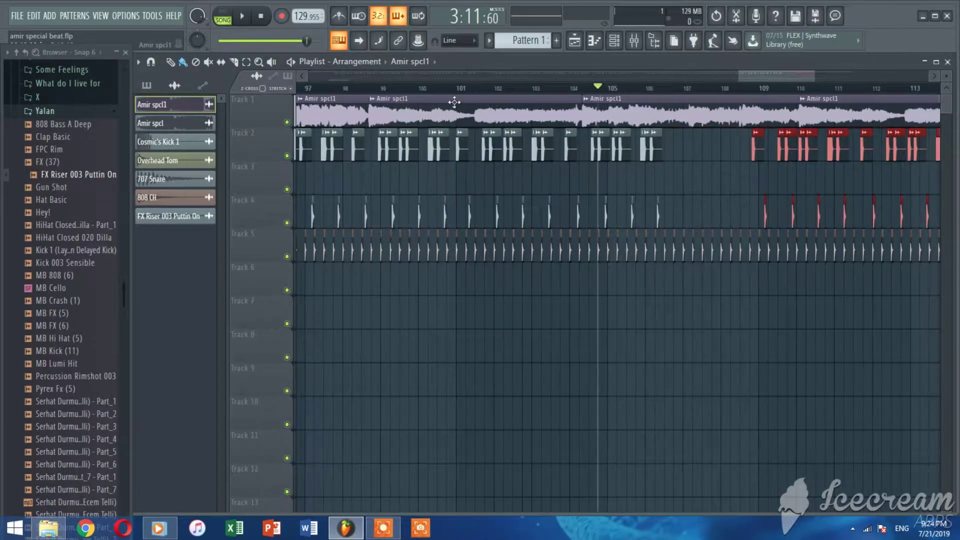
{"action": "left_click_drag", "start_coordinate": [750, 76], "coordinate": [767, 76]}
{"action": "left_click_drag", "start_coordinate": [632, 145], "coordinate": [679, 154]}
{"action": "left_click_drag", "start_coordinate": [767, 76], "coordinate": [795, 109]}
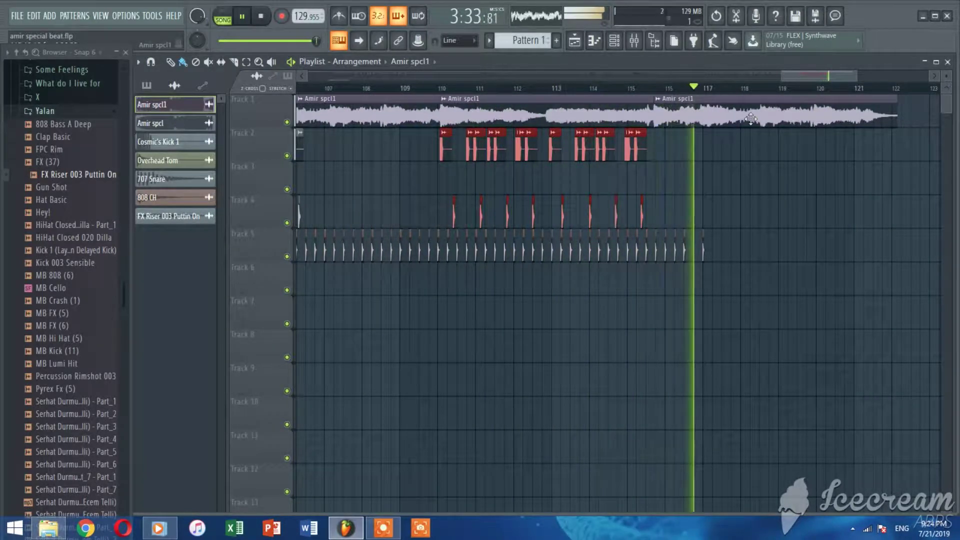
Try to delete the last Track 5 hi-hat near bar 117, and stop playback.
{"action": "right_click", "coordinate": [704, 252]}
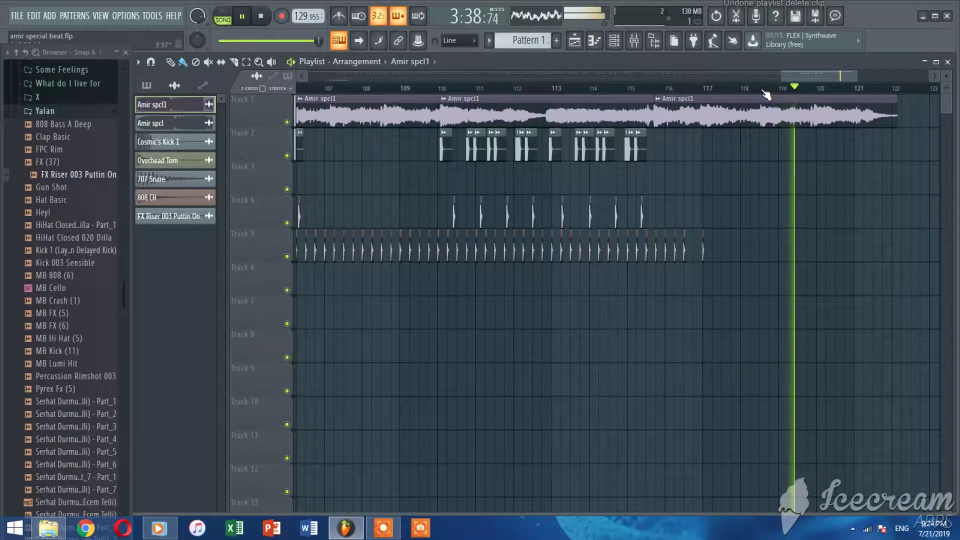
{"action": "scroll", "coordinate": [767, 95], "scroll_direction": "down", "scroll_amount": 2}
{"action": "scroll", "coordinate": [767, 95], "scroll_direction": "down", "scroll_amount": 2}
{"action": "left_click_drag", "start_coordinate": [750, 77], "coordinate": [349, 220]}
{"action": "key", "text": "space"}
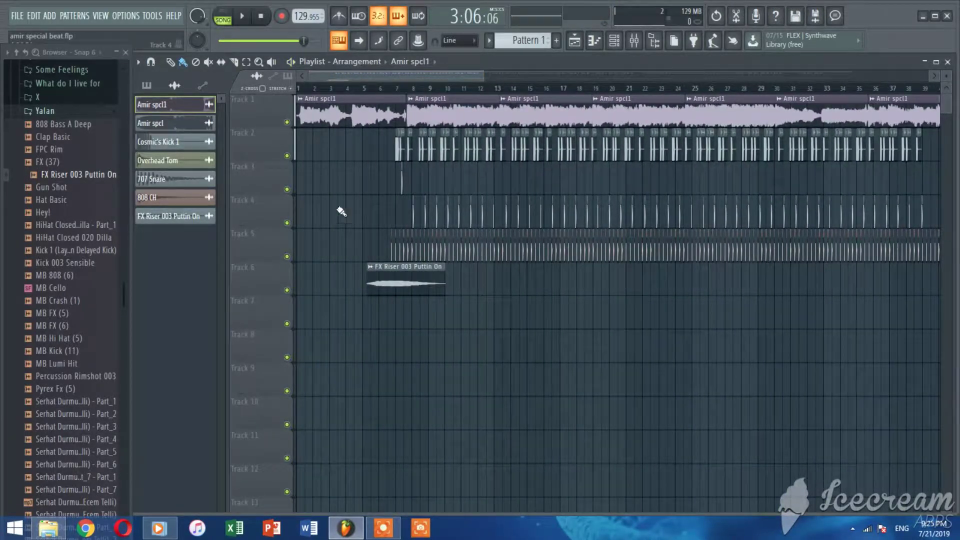
Add the StiickzZ - Crash FX 01 sample from the ON MY WAY folder to Track 6 at about bar 41.
{"action": "scroll", "coordinate": [53, 161], "scroll_direction": "up", "scroll_amount": 10}
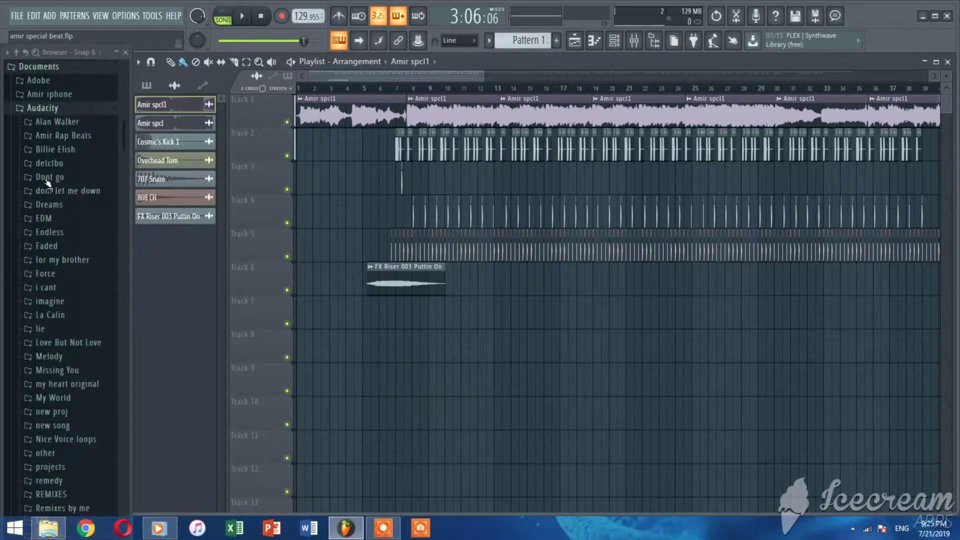
{"action": "left_click", "coordinate": [54, 264]}
{"action": "scroll", "coordinate": [62, 310], "scroll_direction": "down", "scroll_amount": 5}
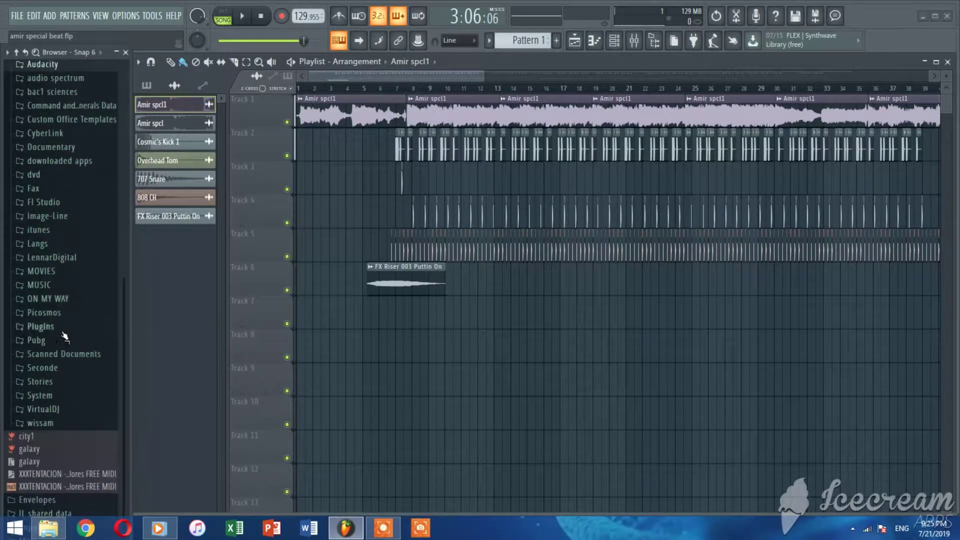
{"action": "left_click", "coordinate": [48, 298]}
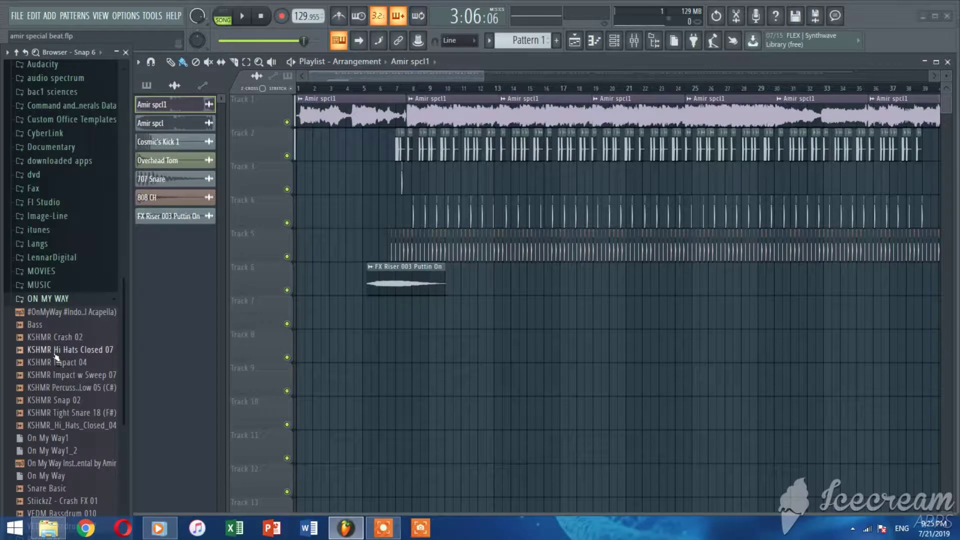
{"action": "scroll", "coordinate": [59, 352], "scroll_direction": "down", "scroll_amount": 5}
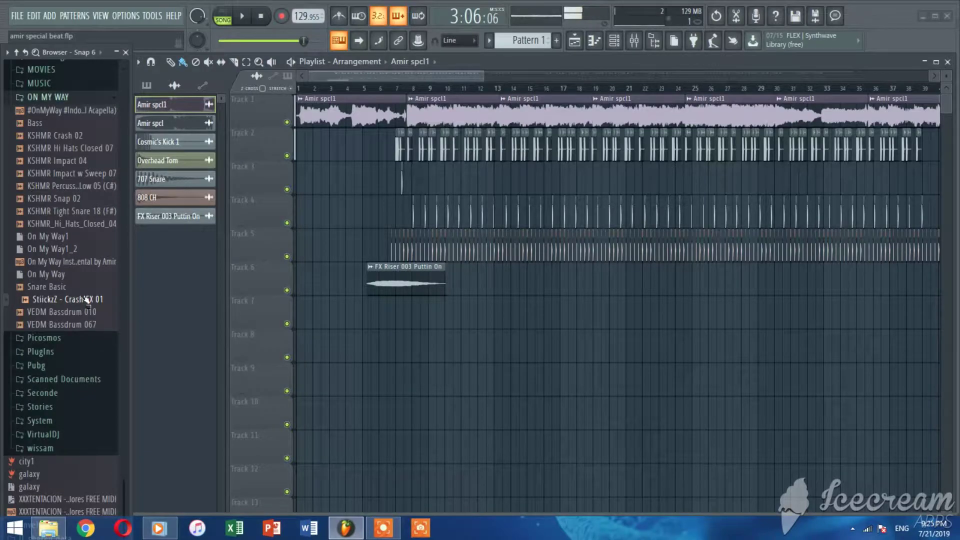
{"action": "left_click_drag", "start_coordinate": [383, 77], "coordinate": [534, 92]}
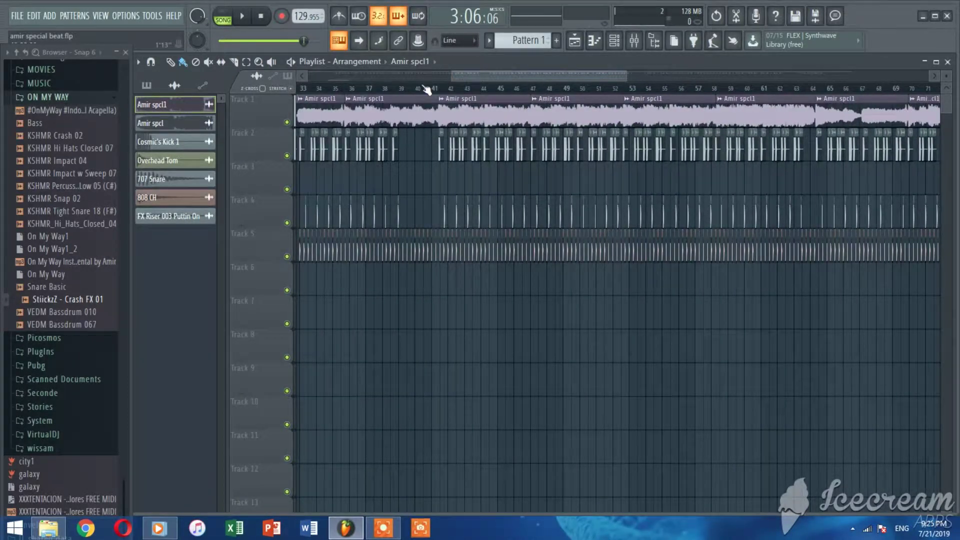
{"action": "left_click_drag", "start_coordinate": [66, 303], "coordinate": [434, 281]}
{"action": "scroll", "coordinate": [426, 90], "scroll_direction": "up", "scroll_amount": 5}
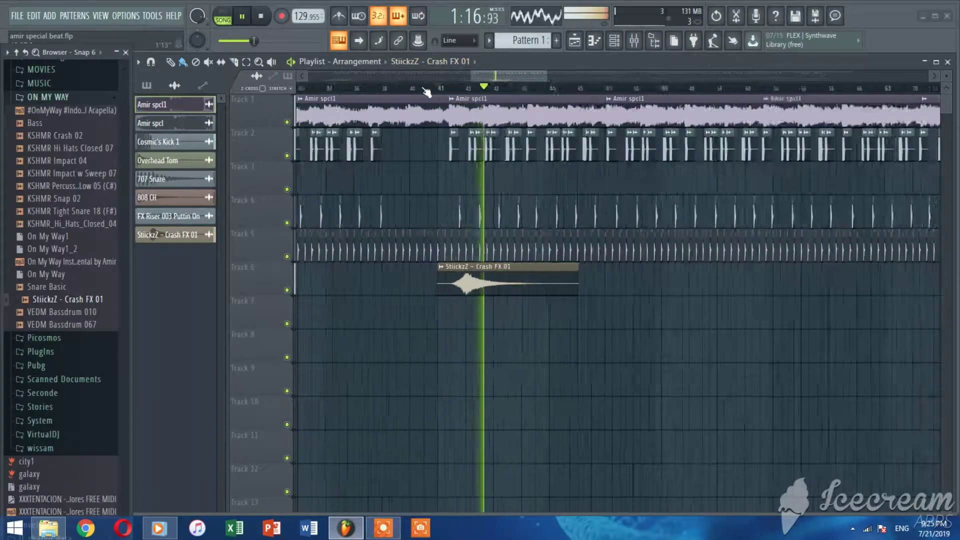
Move the StiickzZ - Crash FX 01 clip to Track 3 at about bar 40, open its channel settings, and replay that section.
{"action": "left_click_drag", "start_coordinate": [589, 294], "coordinate": [520, 166]}
{"action": "double_click", "coordinate": [519, 166]}
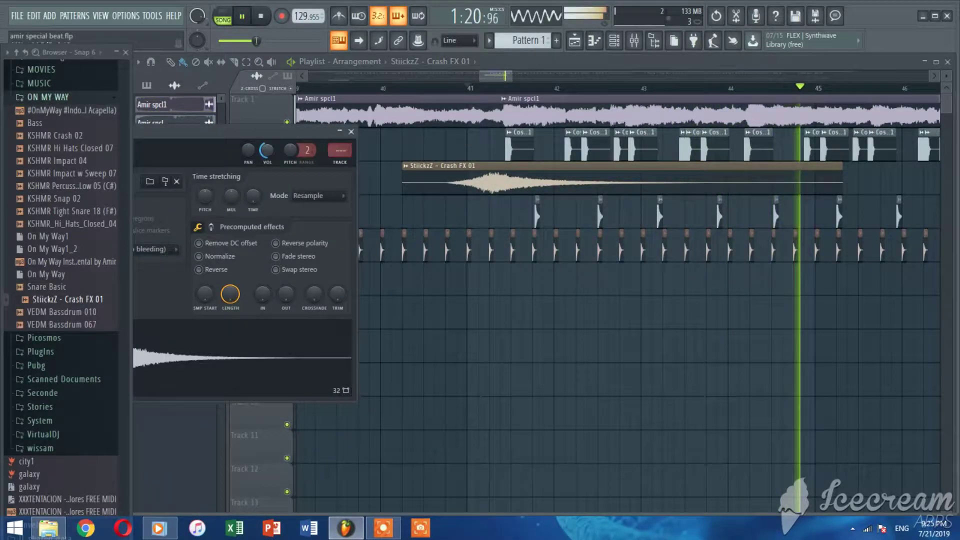
{"action": "left_click", "coordinate": [351, 131]}
{"action": "left_click", "coordinate": [384, 79]}
{"action": "left_click", "coordinate": [412, 89]}
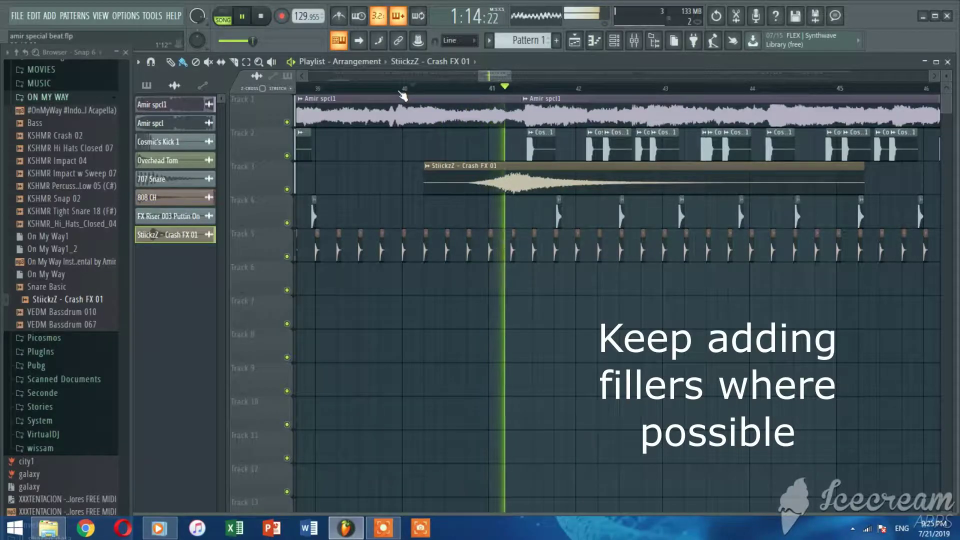
Place another StiickzZ - Crash FX 01 clip on Track 3 at about bar 74, in the drum break, and play that section.
{"action": "scroll", "coordinate": [465, 81], "scroll_direction": "down", "scroll_amount": 4}
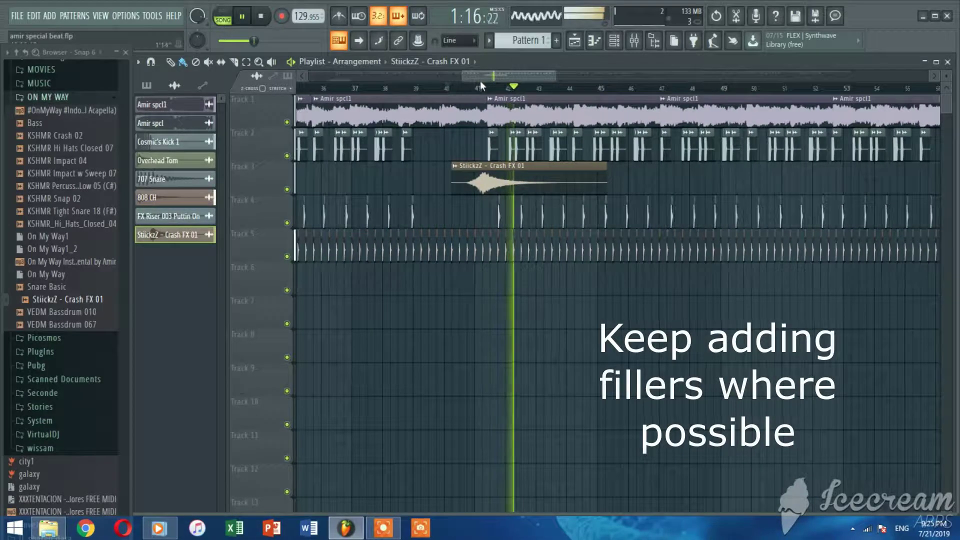
{"action": "left_click_drag", "start_coordinate": [475, 78], "coordinate": [569, 106]}
{"action": "left_click", "coordinate": [547, 164]}
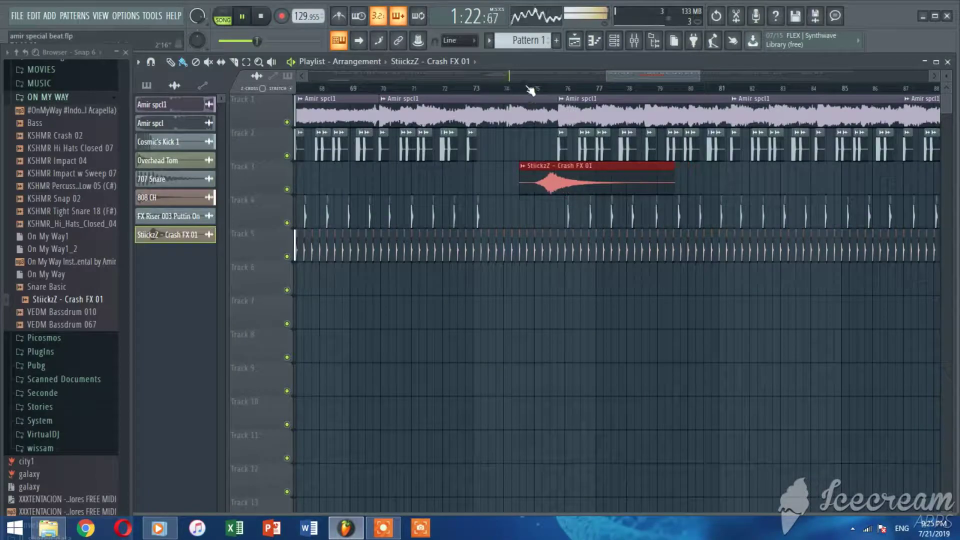
{"action": "left_click", "coordinate": [529, 88]}
Add the KSHMR Impact w Sweep 07 sample to Track 3 at about bar 5 and play the intro.
{"action": "left_click_drag", "start_coordinate": [625, 78], "coordinate": [328, 80]}
{"action": "left_click", "coordinate": [691, 176]}
{"action": "left_click", "coordinate": [706, 88]}
{"action": "left_click_drag", "start_coordinate": [69, 175], "coordinate": [348, 158]}
{"action": "double_click", "coordinate": [489, 187]}
{"action": "left_click", "coordinate": [363, 147]}
{"action": "left_click", "coordinate": [405, 90]}
{"action": "key", "text": "space"}
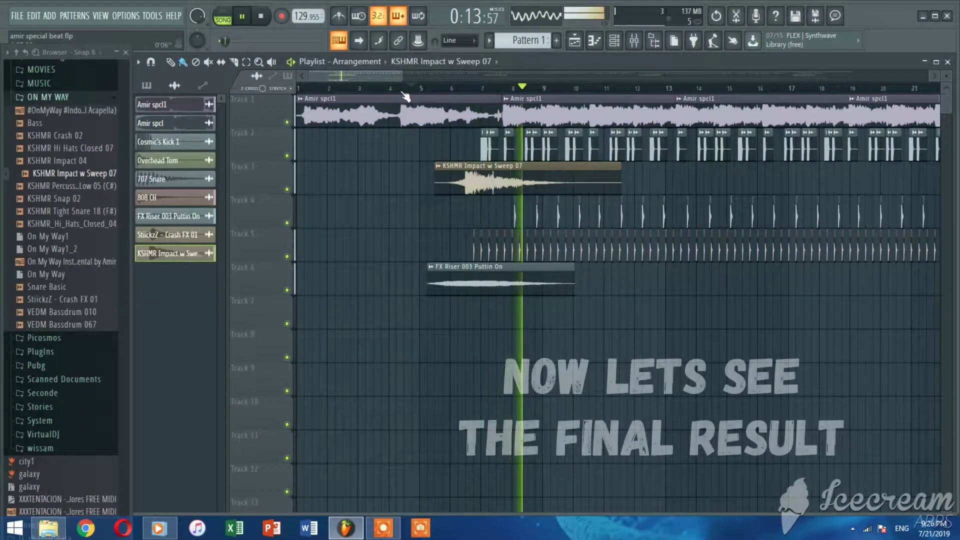
Review the full playlist arrangement and play the finished beat from the start.
{"action": "scroll", "coordinate": [455, 92], "scroll_direction": "down", "scroll_amount": 5}
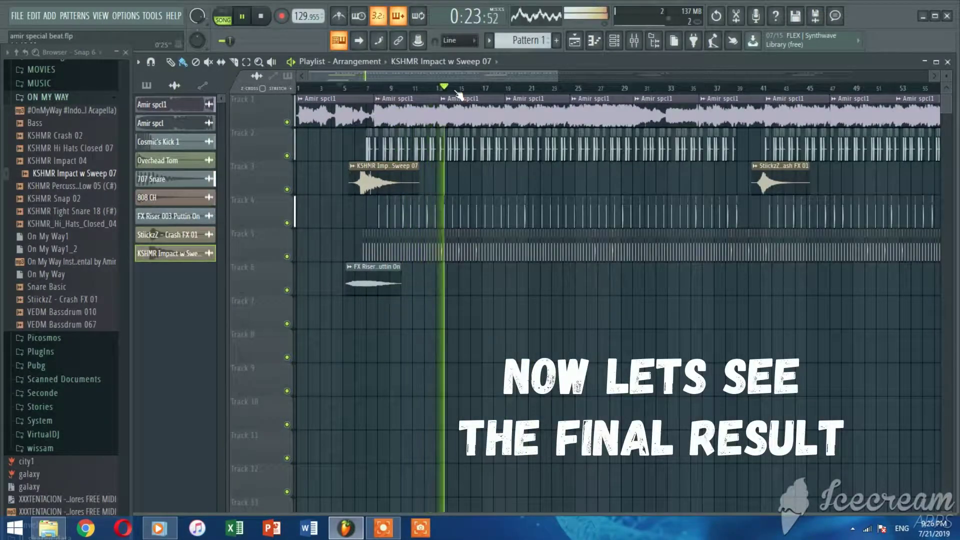
{"action": "left_click_drag", "start_coordinate": [478, 77], "coordinate": [832, 81]}
{"action": "left_click", "coordinate": [763, 89]}
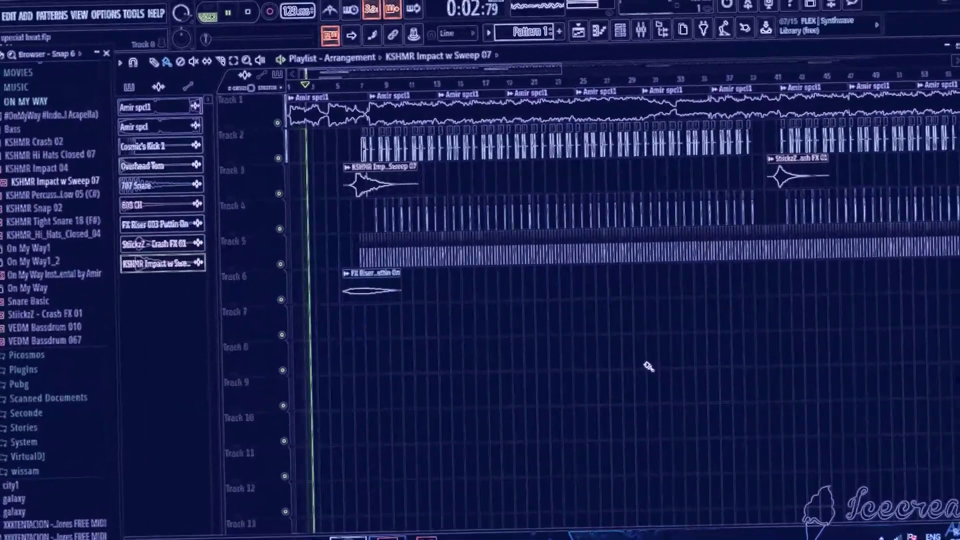
{"action": "scroll", "coordinate": [494, 85], "scroll_direction": "down", "scroll_amount": 5}
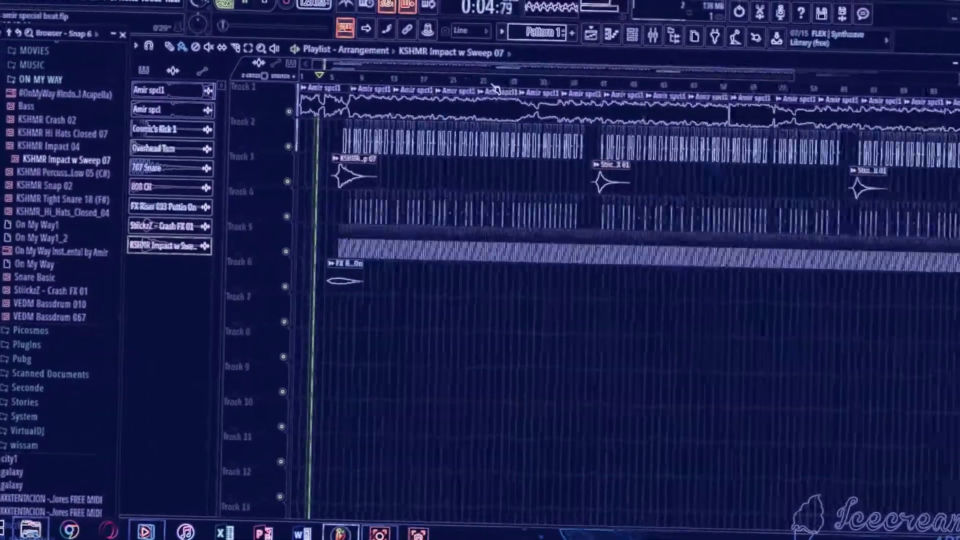